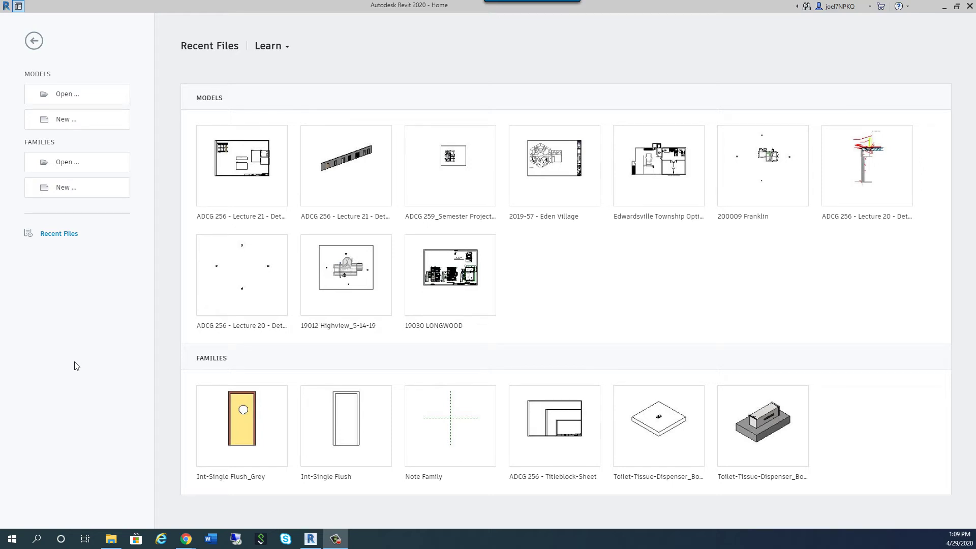
Open the project ADCG 256 - Lecture 21 - Detail Views_Note Blocks_XX.rvt from the Lecture 21 folder
left_click(69, 94)
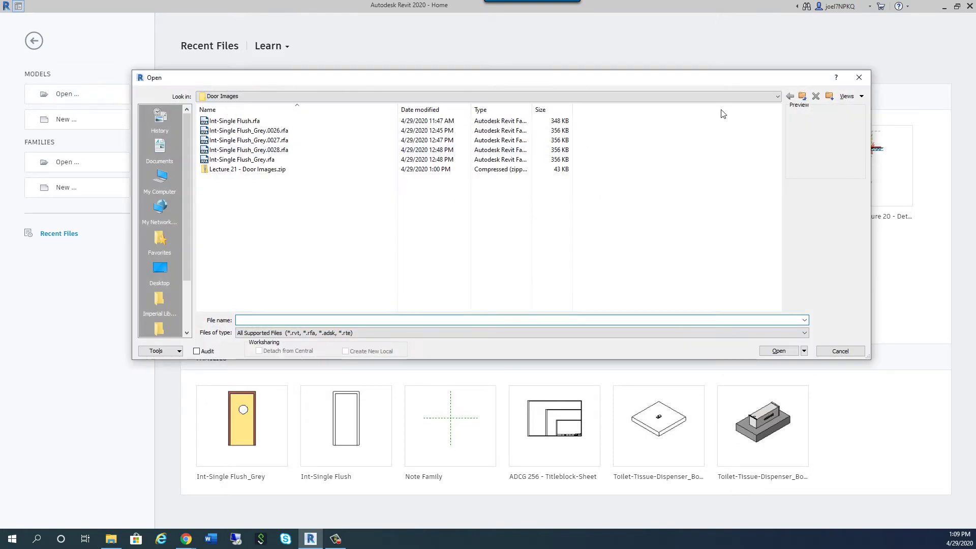
left_click(802, 97)
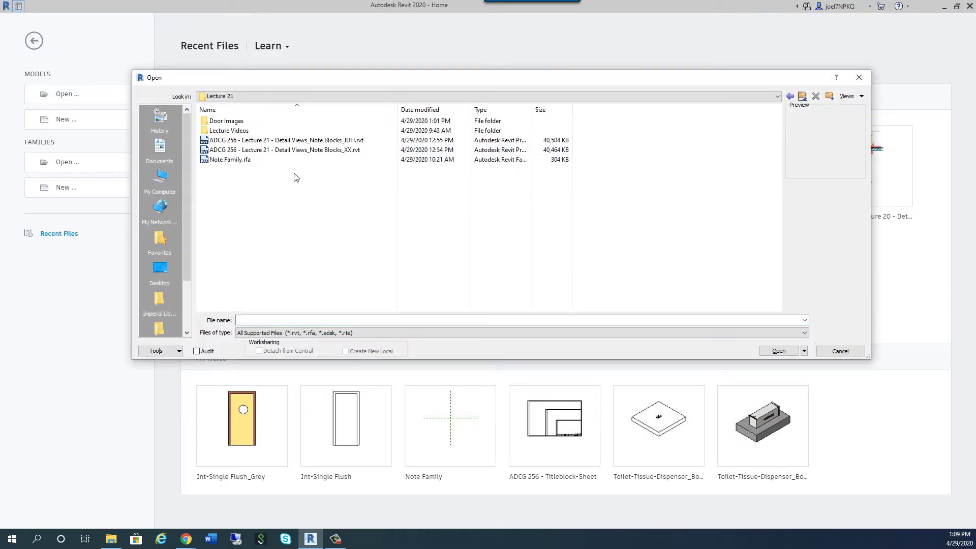
double_click(297, 152)
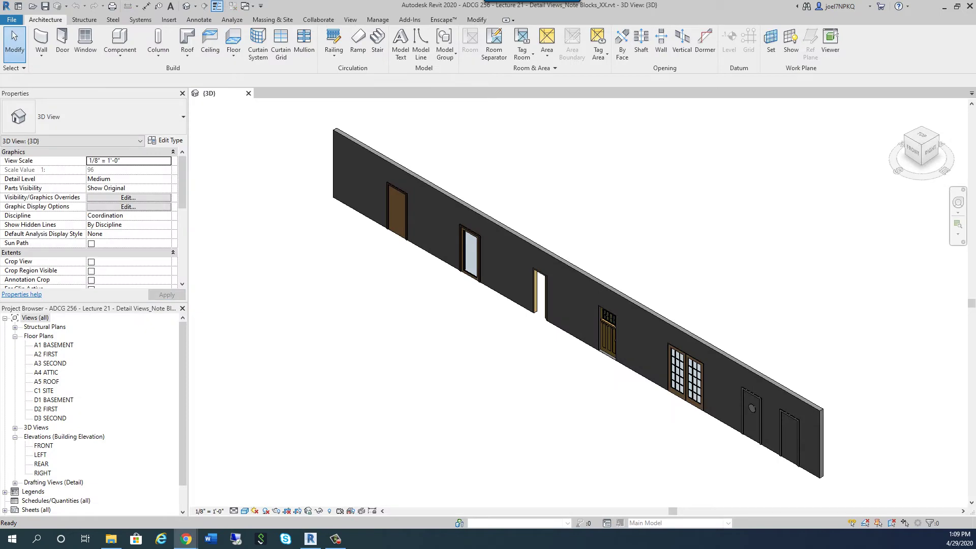
Switch to the browser to view the Lecture 21 - Lecture Model course page, and return to Revit
key("alt+Tab")
left_click(154, 174)
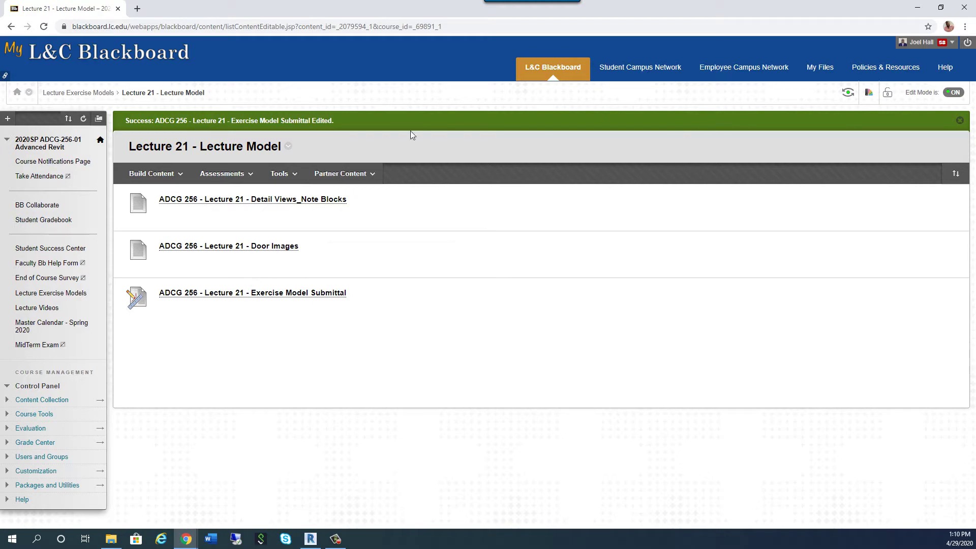
key("alt+Tab")
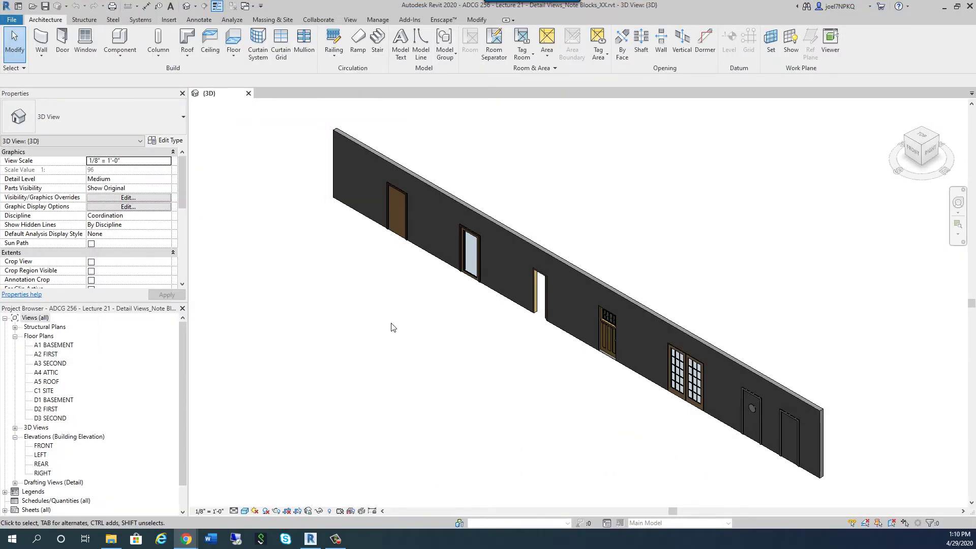
Save a copy of the project as ADCG 256 - Lecture 21 - Detail Views_Note Blocks_JDH!.rvt in the Lecture 21 folder
middle_click_drag(432, 382, 662, 392, "shift")
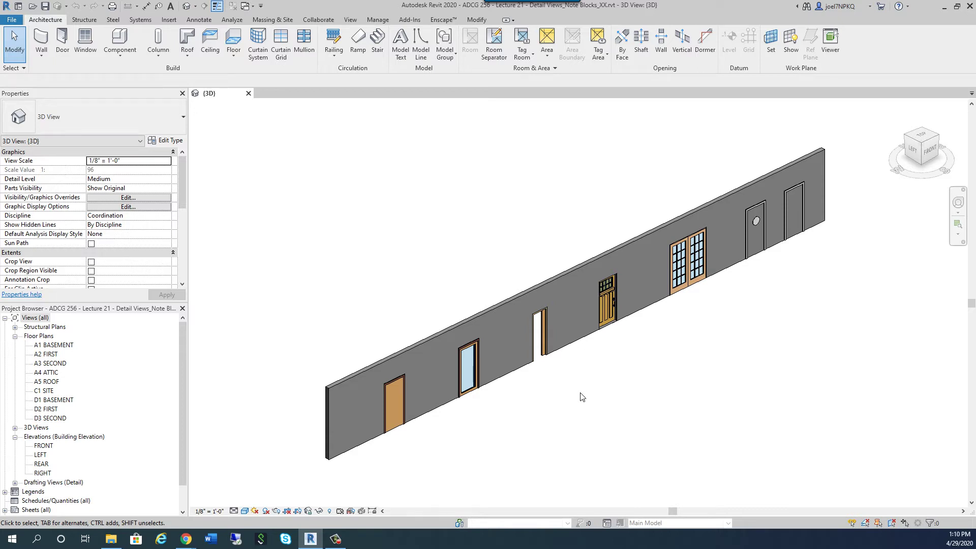
middle_click_drag(592, 412, 612, 399, "shift")
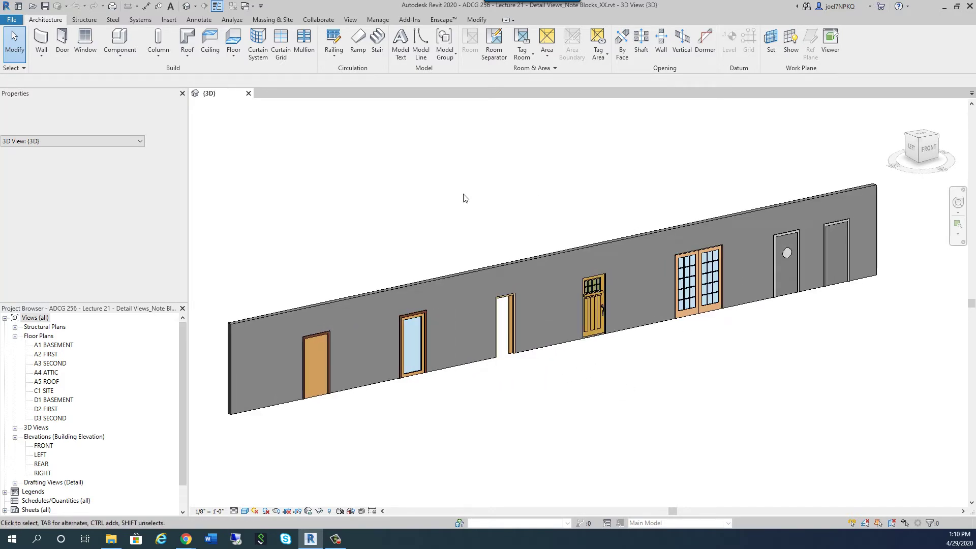
left_click(13, 20)
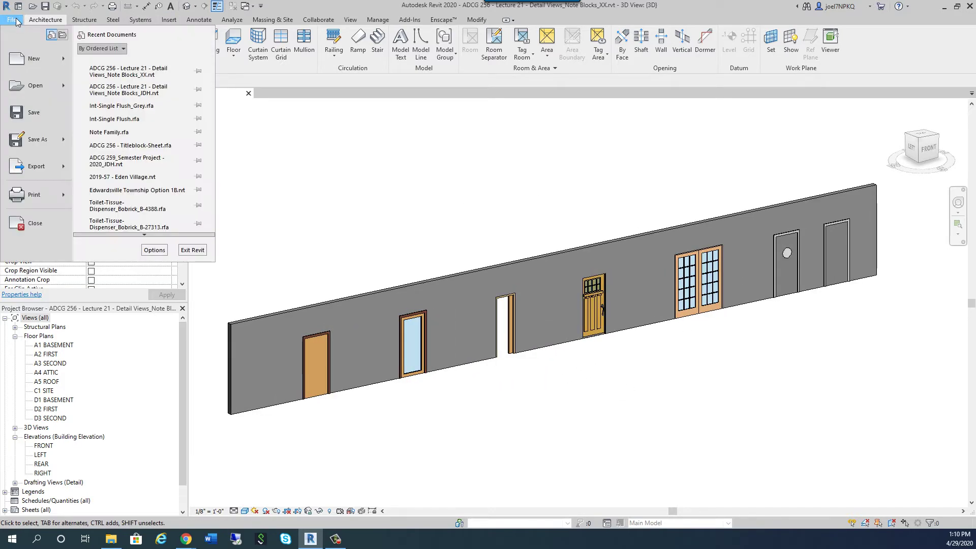
mouse_move(44, 140)
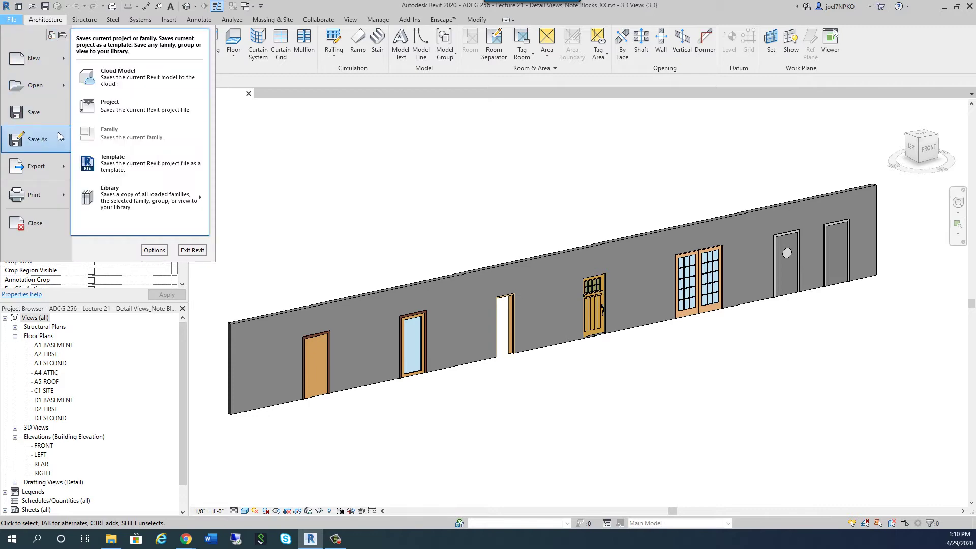
left_click(133, 107)
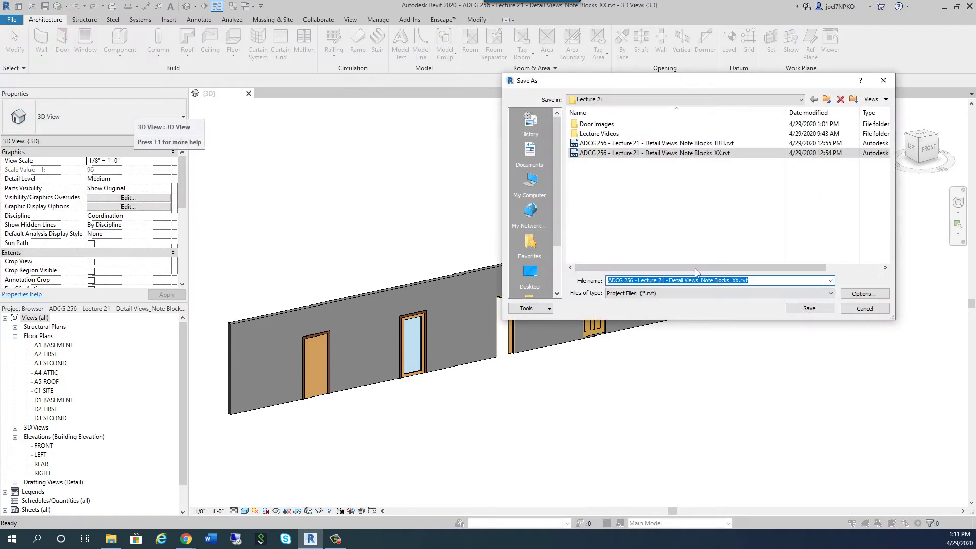
left_click(738, 280)
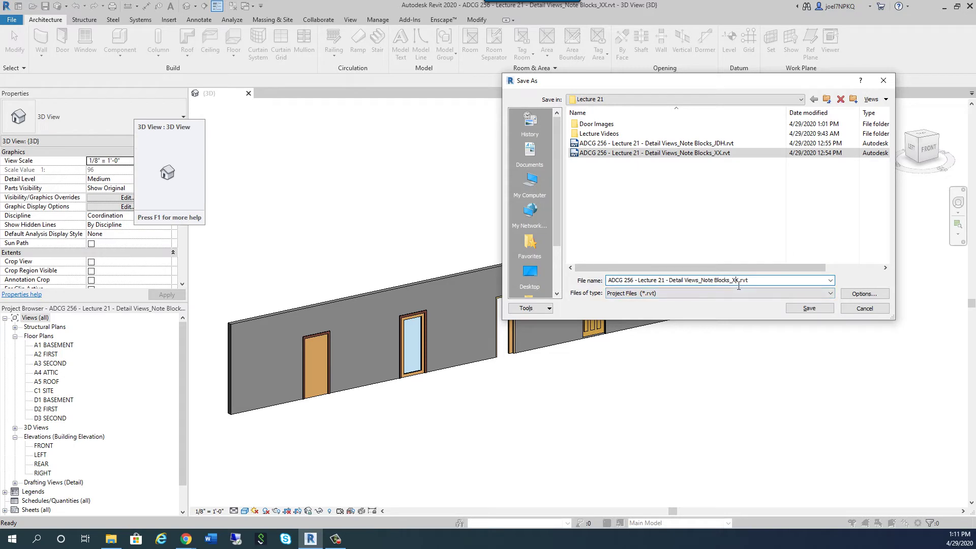
left_click_drag(739, 284, 733, 282)
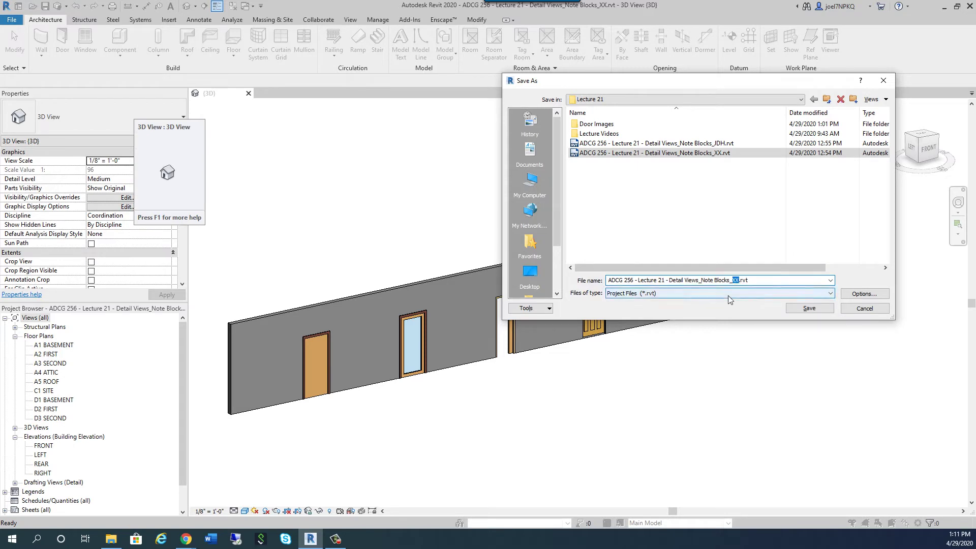
type("JDH!")
key("Return")
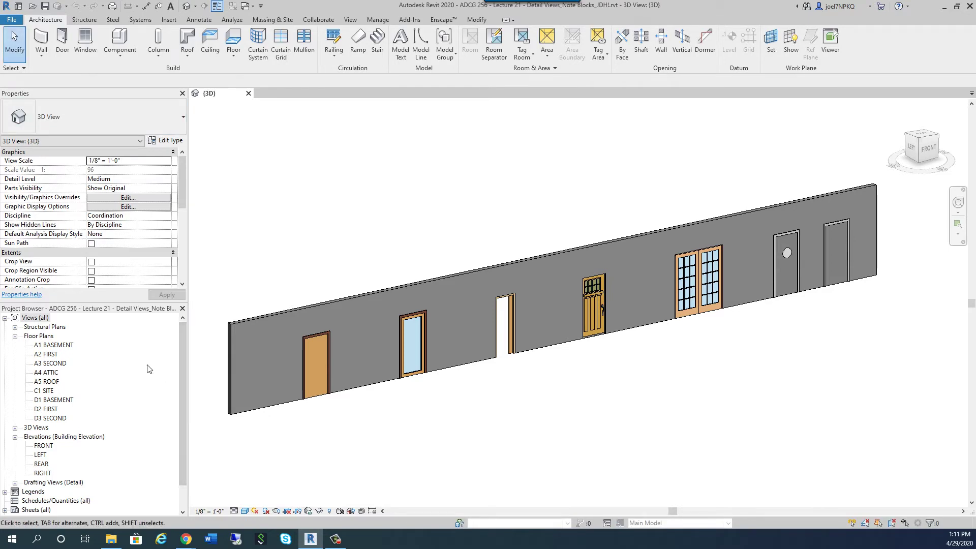
Examine the drafting views DETAIL - FRAMING FOR BASEBOARD and FOUNDATION DETAIL (BASEMENT), closing only the foundation detail
left_click_drag(179, 329, 185, 357)
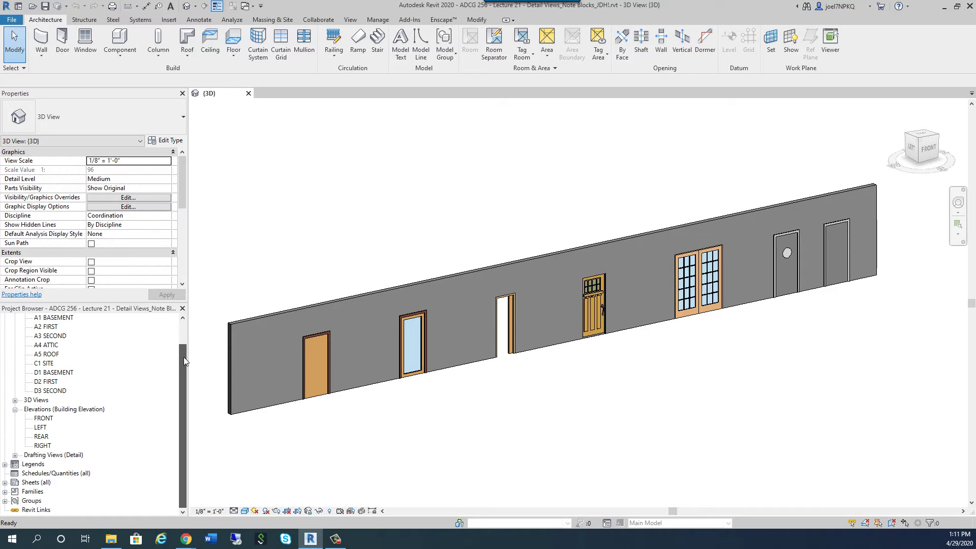
left_click(15, 455)
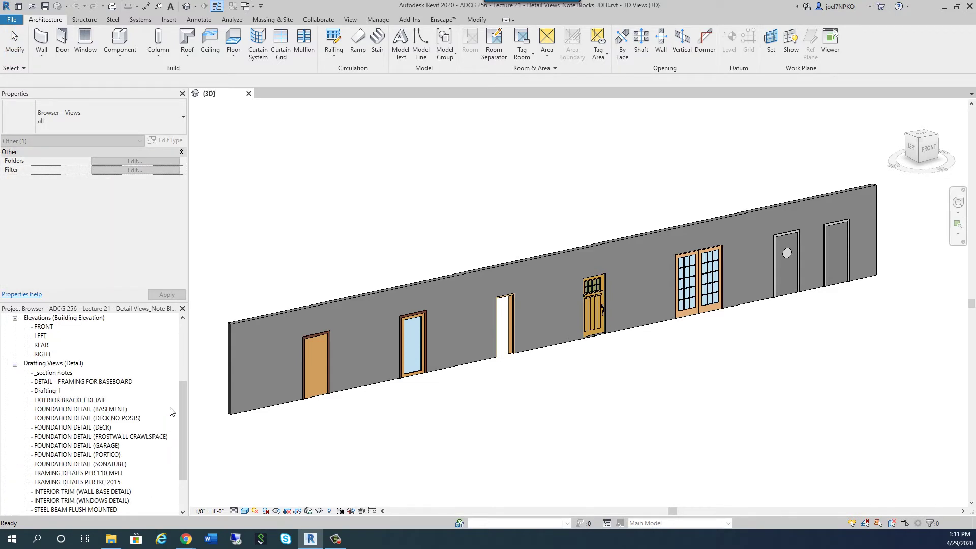
left_click(45, 384)
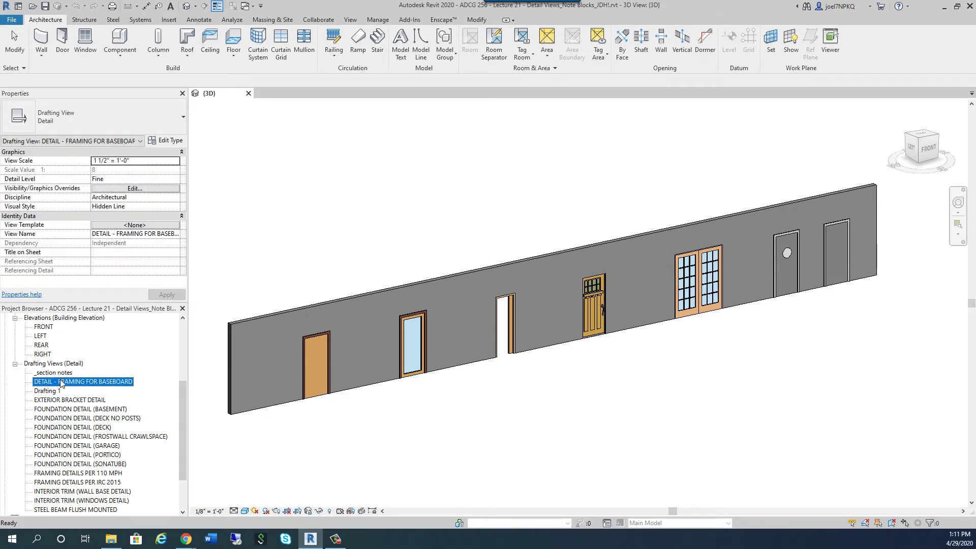
double_click(71, 385)
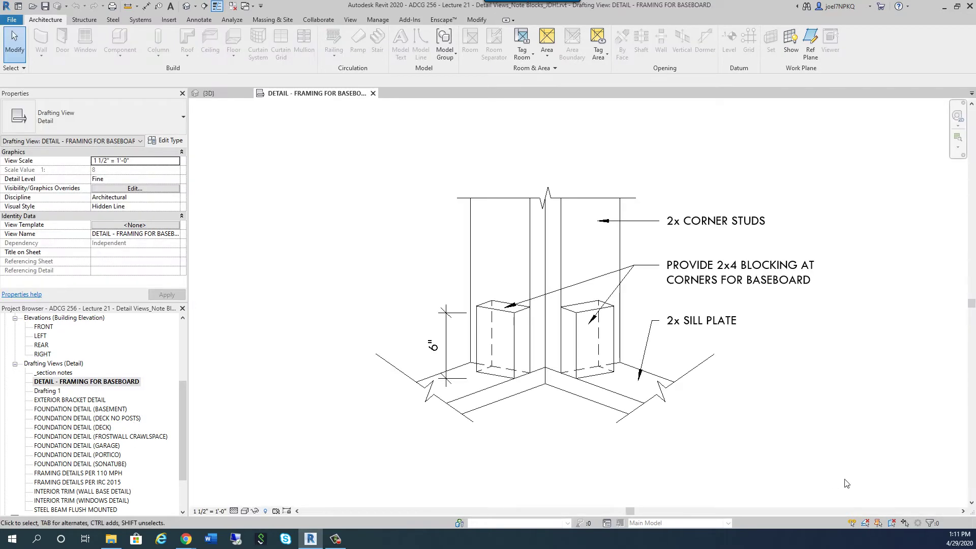
scroll(819, 396, "up", 2)
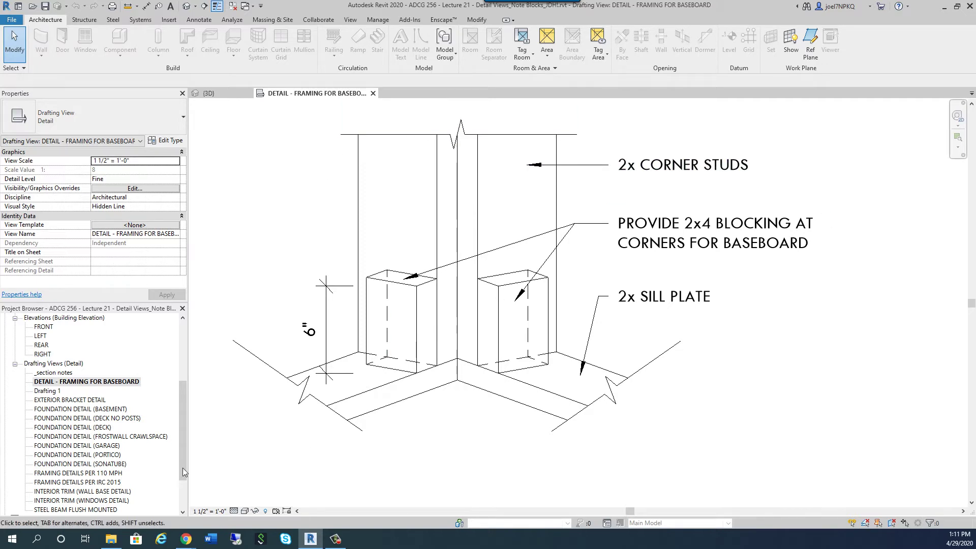
double_click(104, 411)
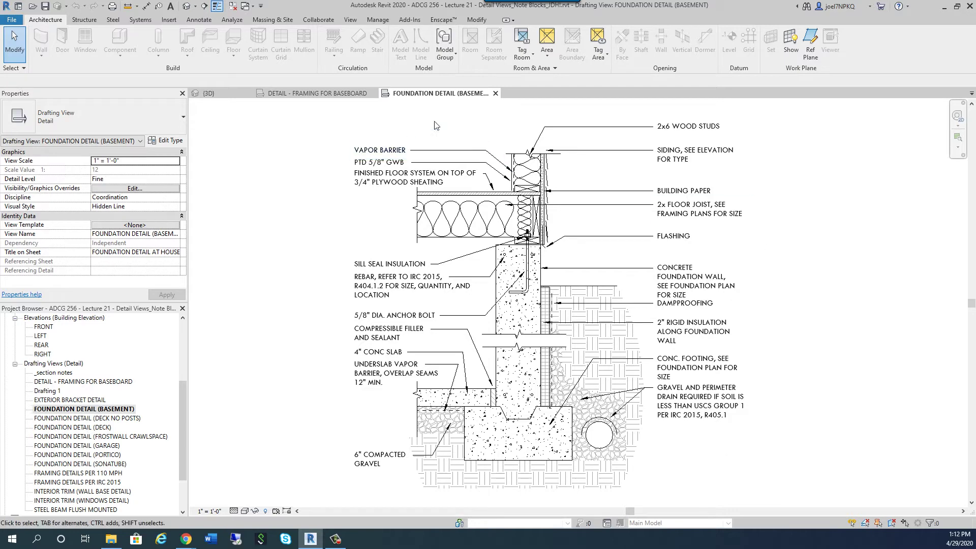
left_click(495, 94)
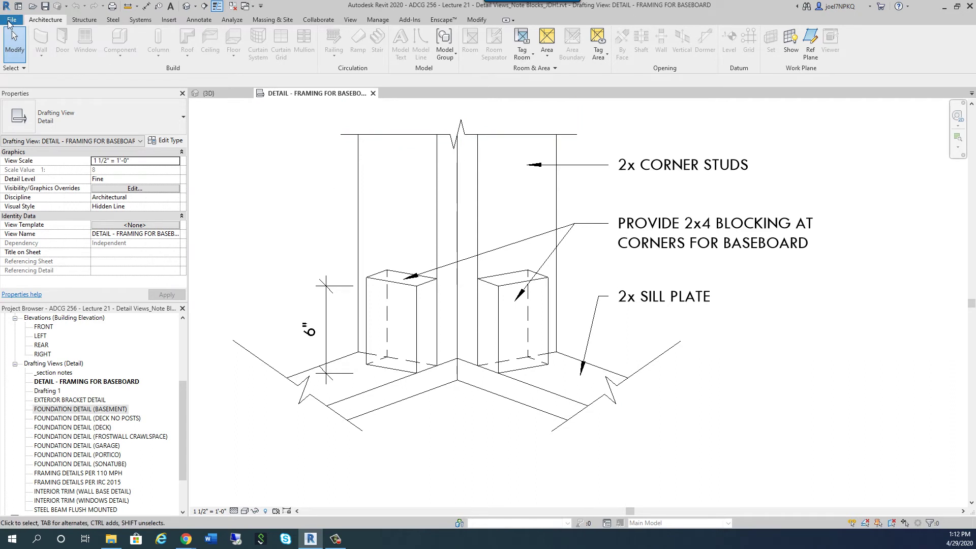
Create a new family from the Generic Annotation.rft template in the Annotations folder
left_click(11, 20)
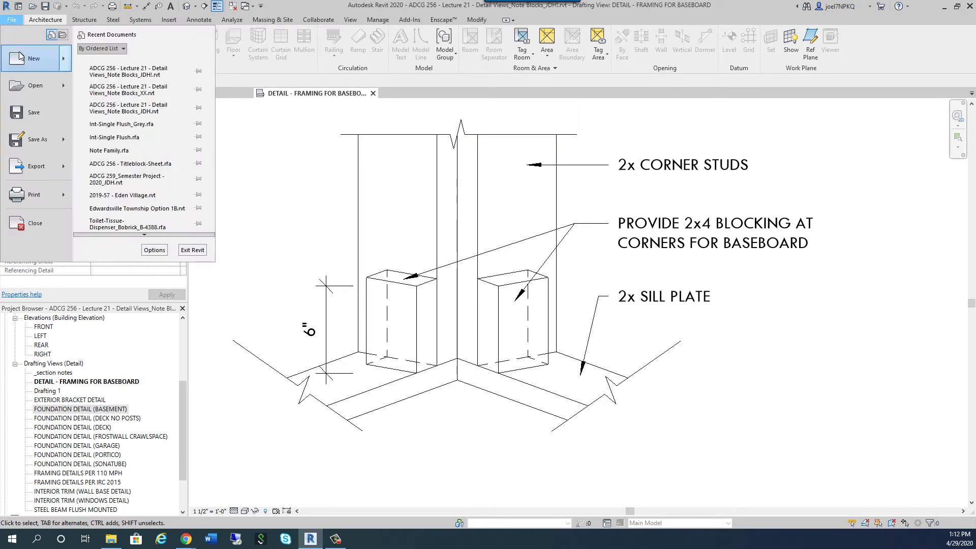
mouse_move(22, 60)
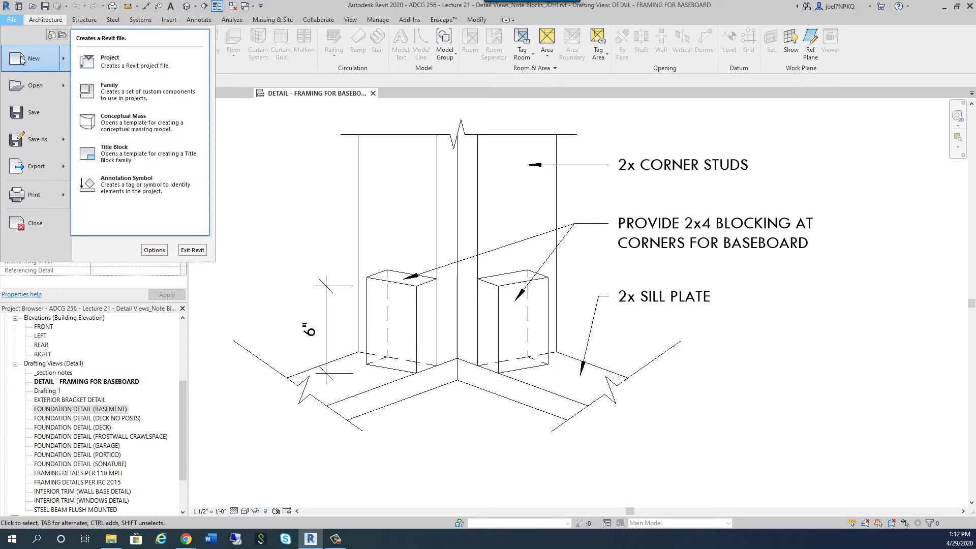
left_click(110, 94)
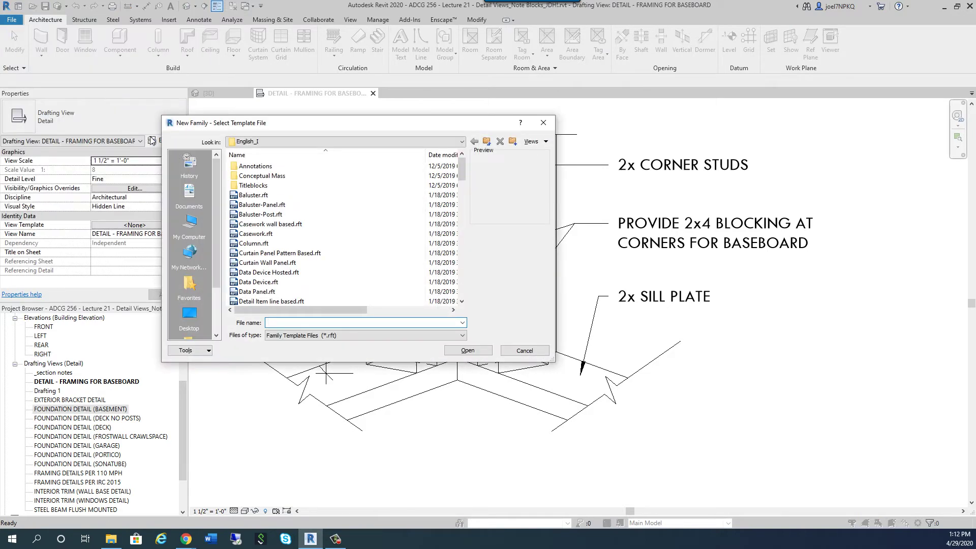
double_click(259, 170)
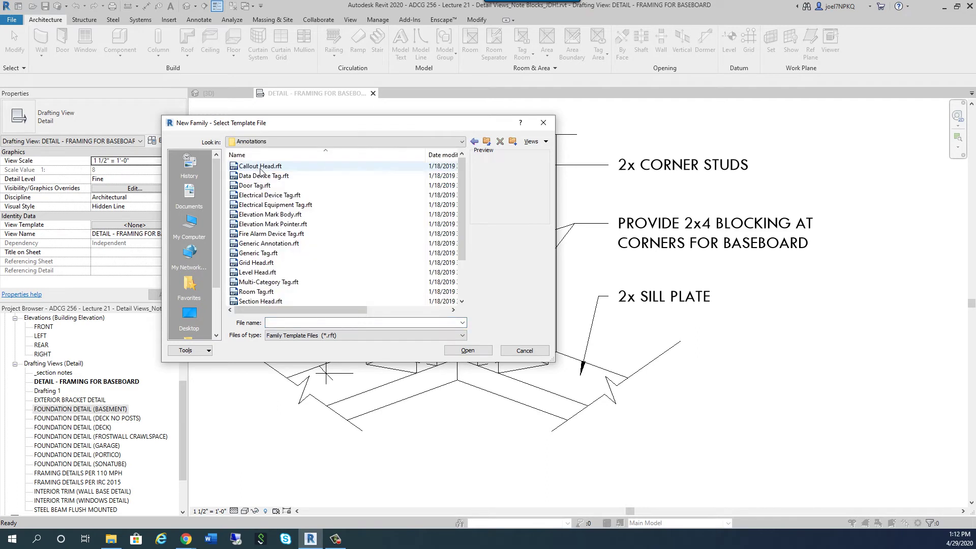
left_click(286, 244)
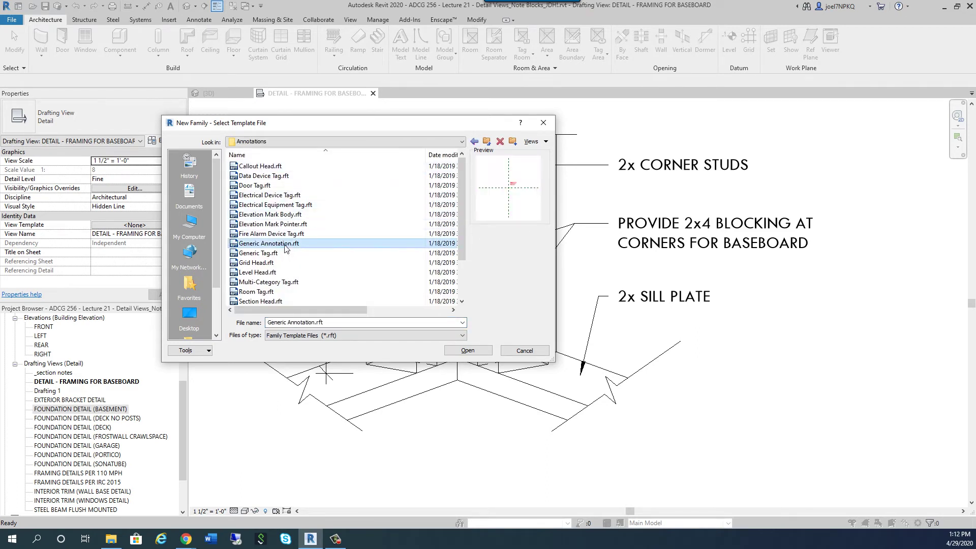
left_click(468, 350)
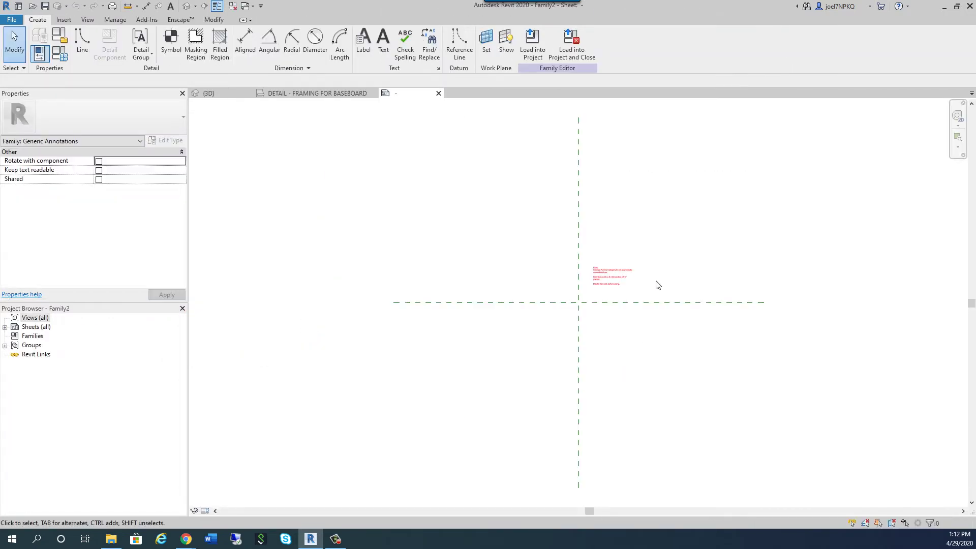
Delete the red instruction note beside the reference planes in the new annotation family
scroll(658, 285, "up", 5)
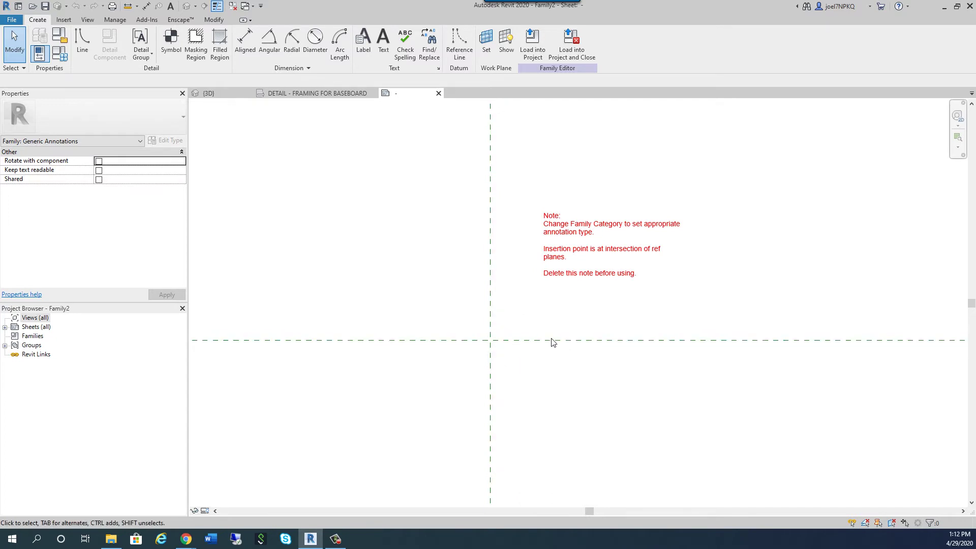
scroll(526, 303, "up", 1)
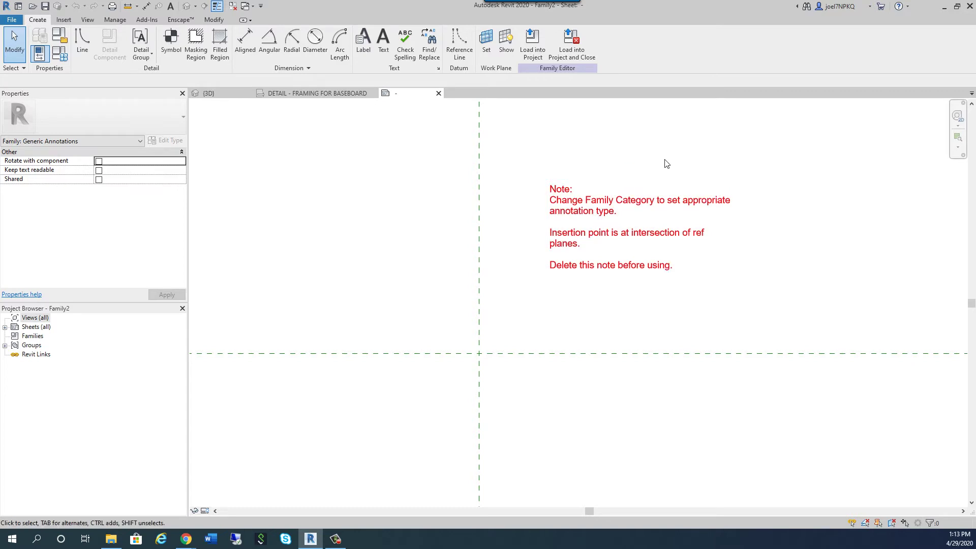
left_click(583, 207)
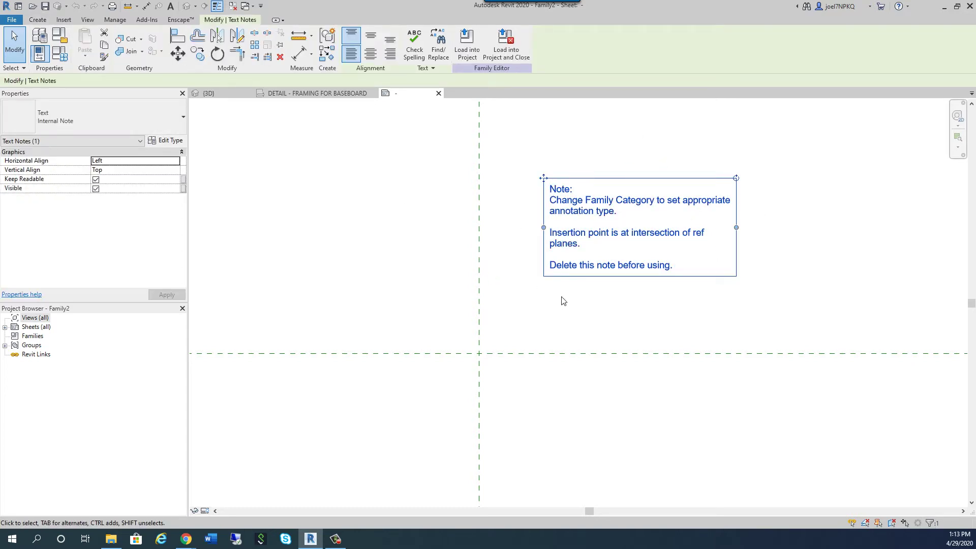
key("Delete")
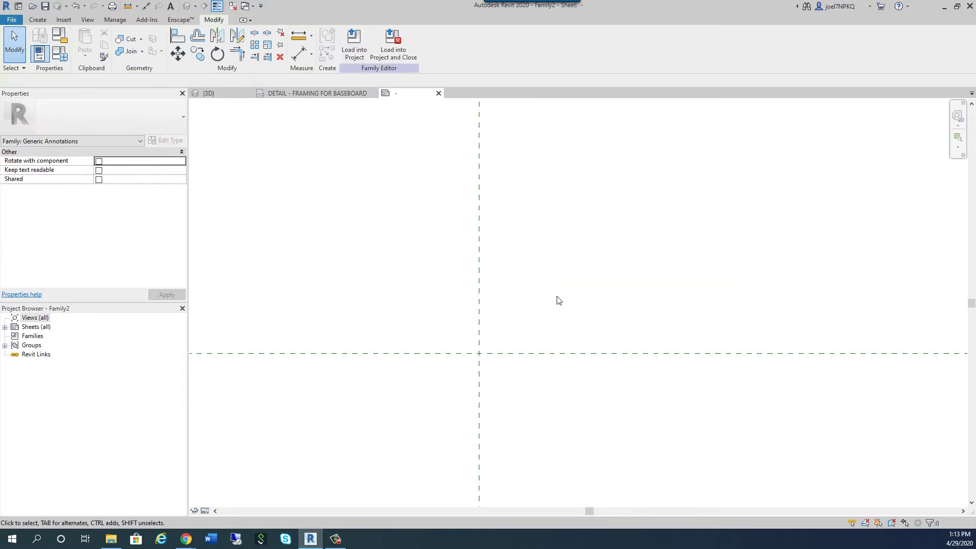
Place a 3/32" label near the intersection of the two reference planes
left_click(37, 20)
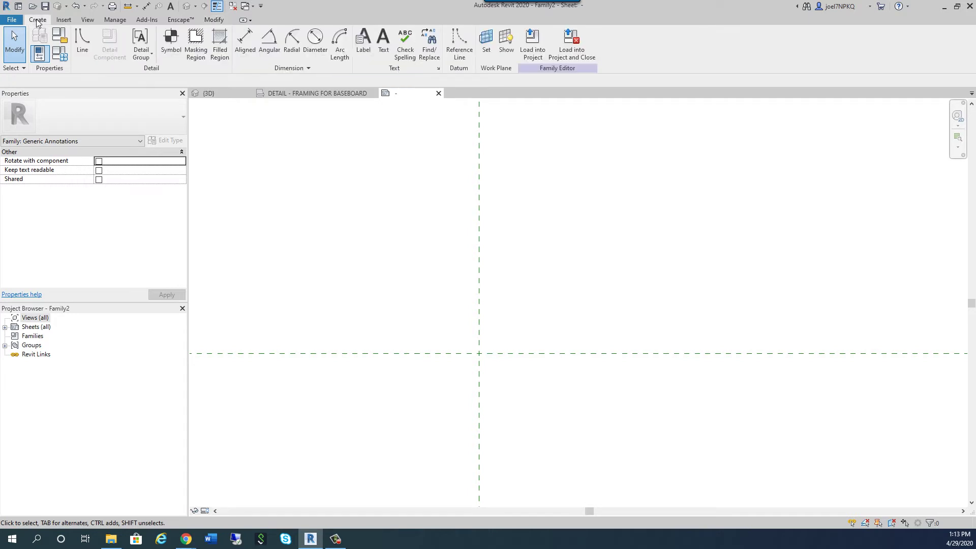
left_click(362, 51)
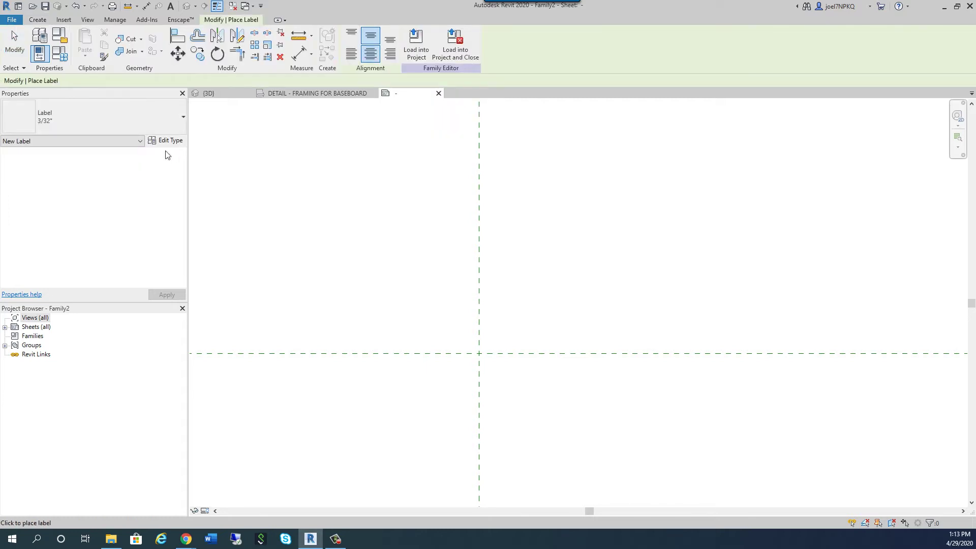
left_click(103, 125)
left_click(104, 124)
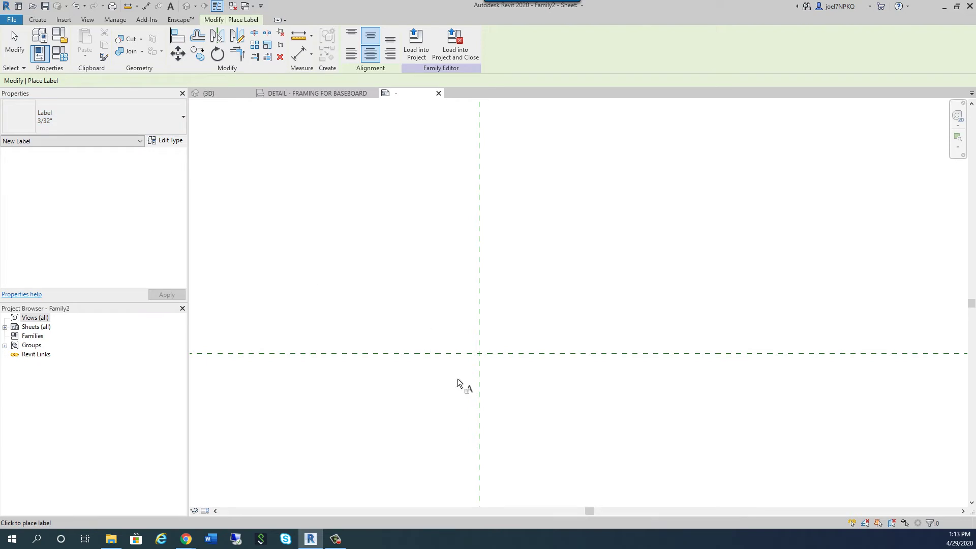
scroll(499, 344, "up", 3)
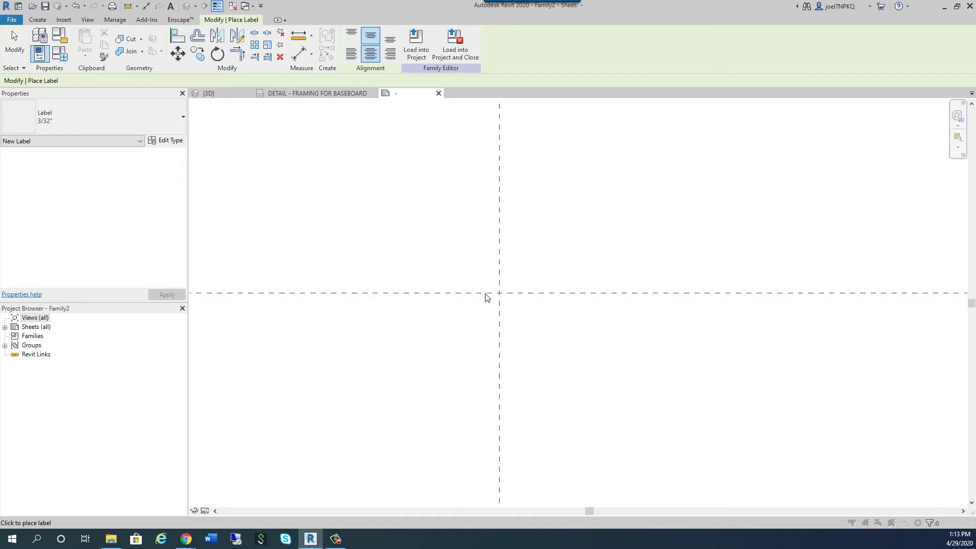
left_click(487, 297)
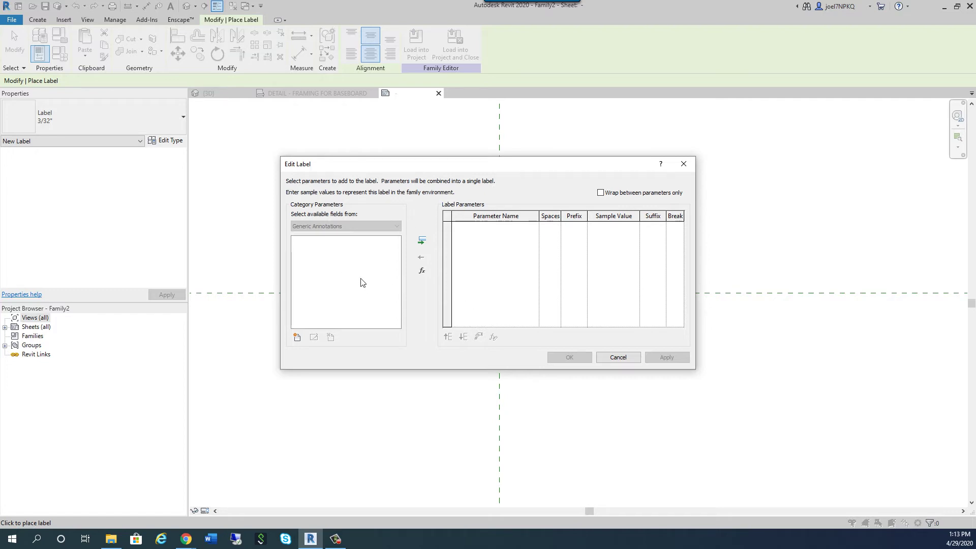
Create an instance family parameter named Note Number with the parameter type Number for the label
left_click(297, 338)
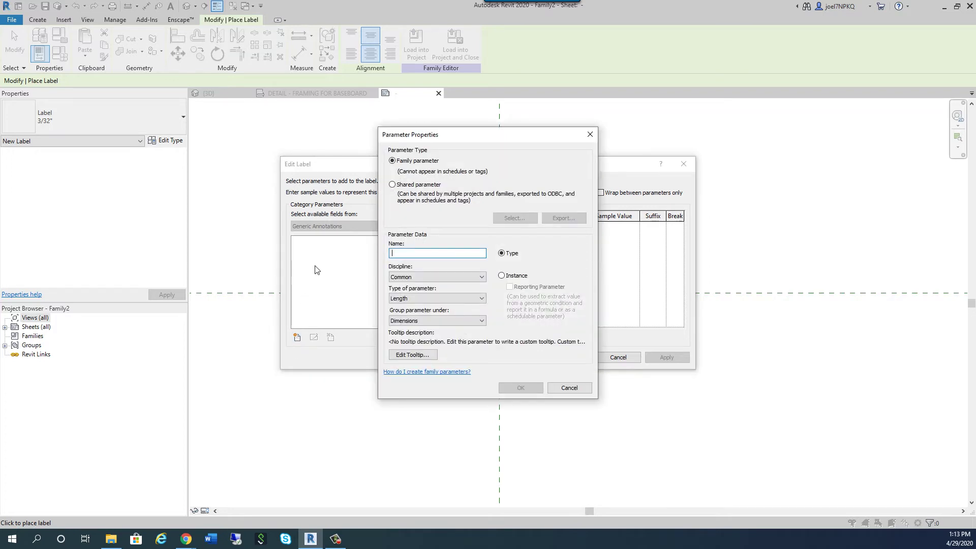
left_click(502, 276)
left_click(482, 299)
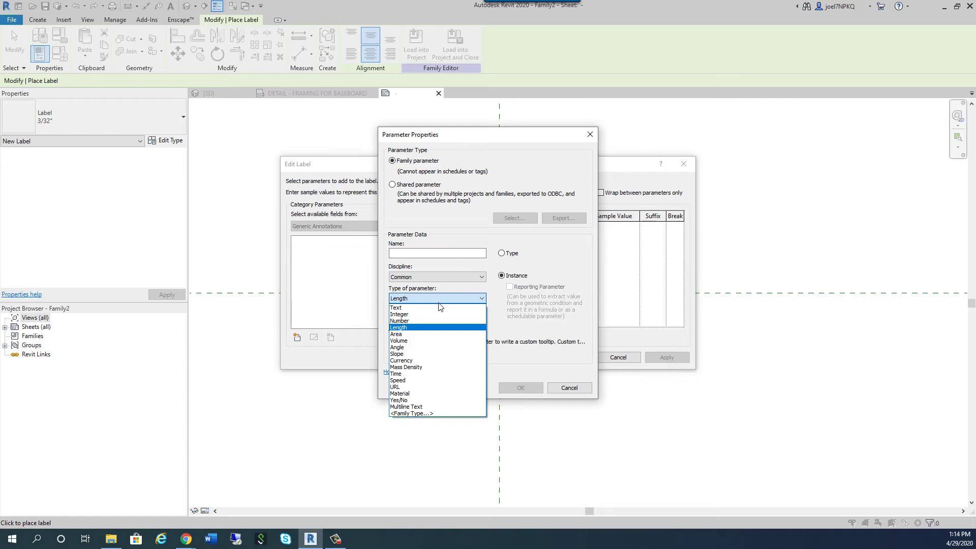
left_click(415, 322)
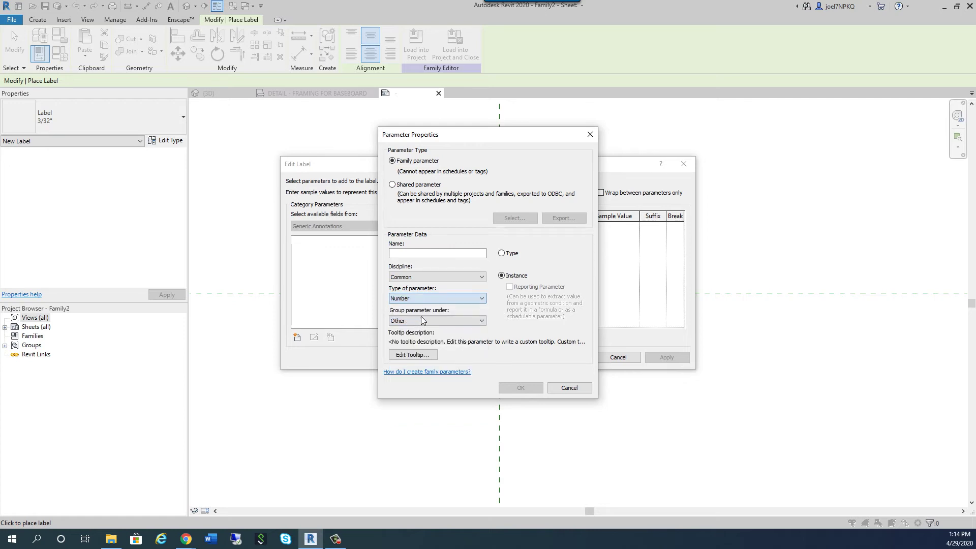
left_click(402, 255)
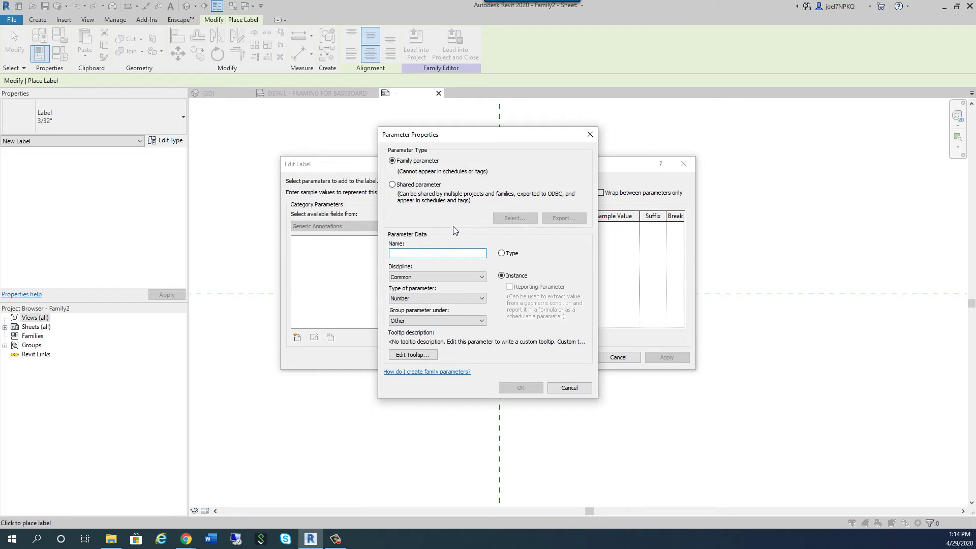
type("Note")
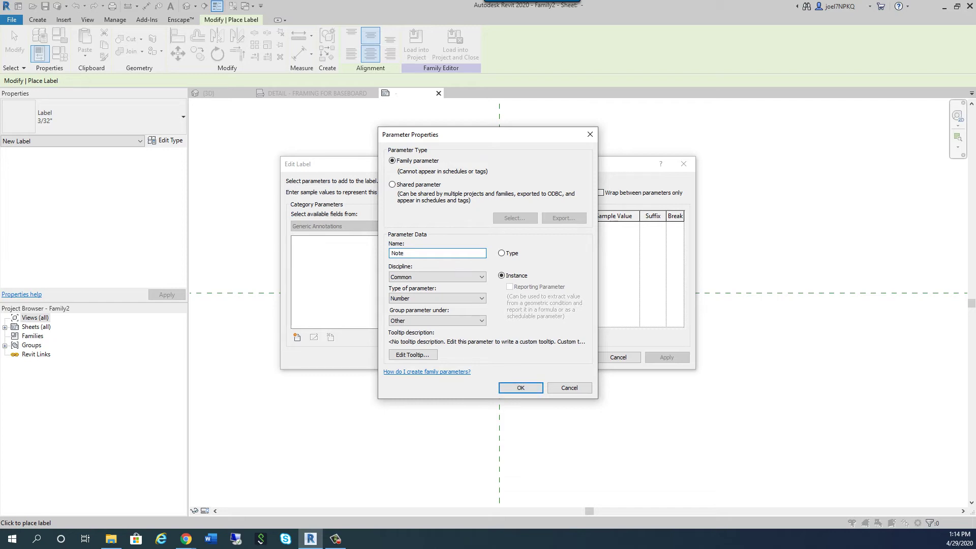
type(" Number")
left_click(520, 389)
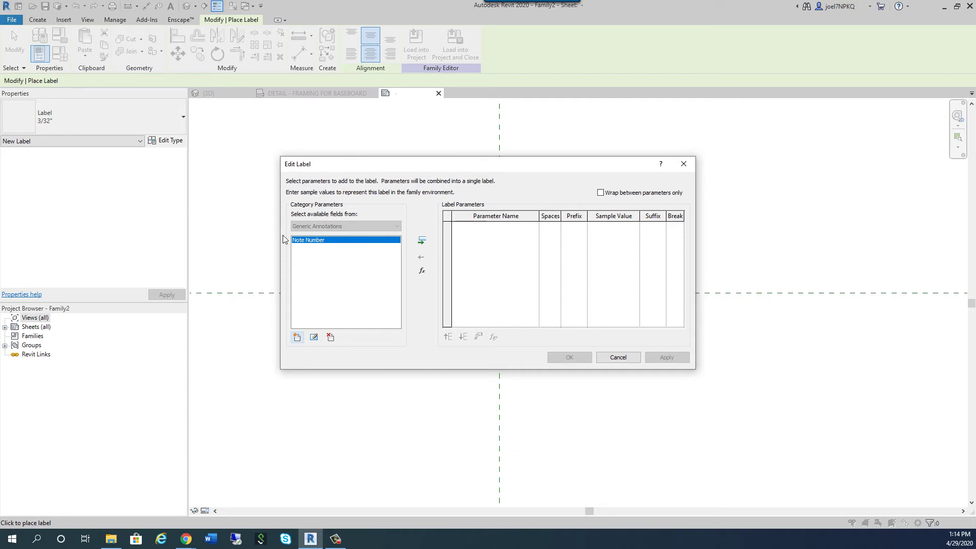
Add Note Number once to the label parameters and set its sample value to 00
left_click(421, 241)
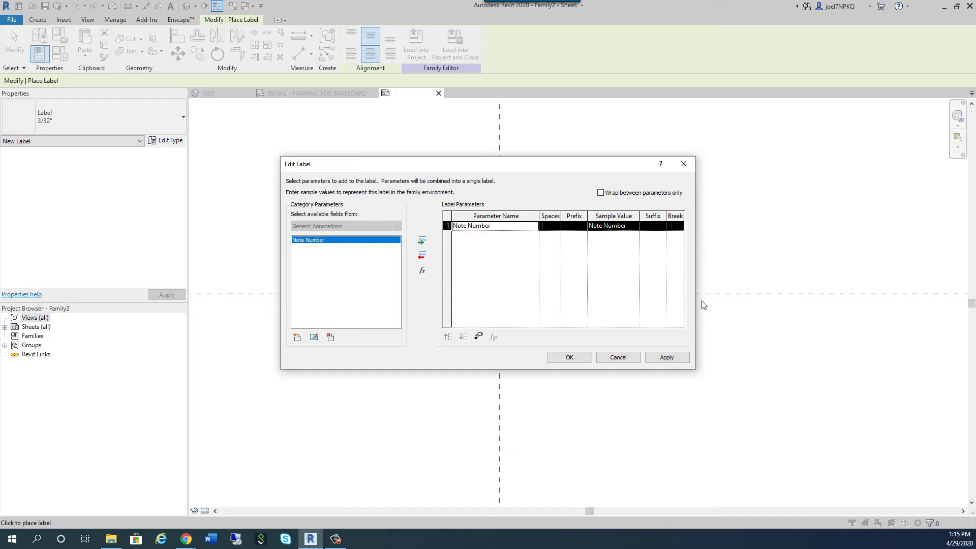
left_click(630, 231)
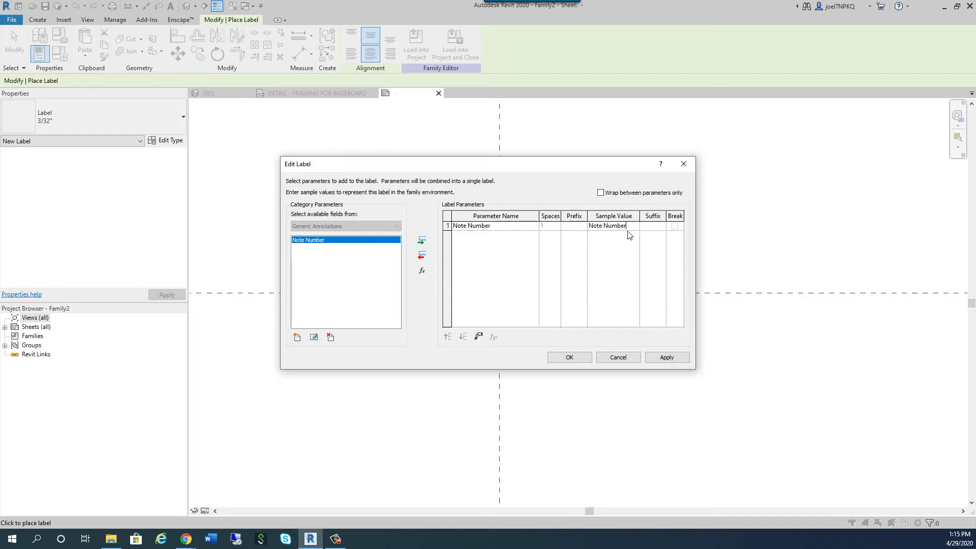
left_click_drag(630, 230, 567, 231)
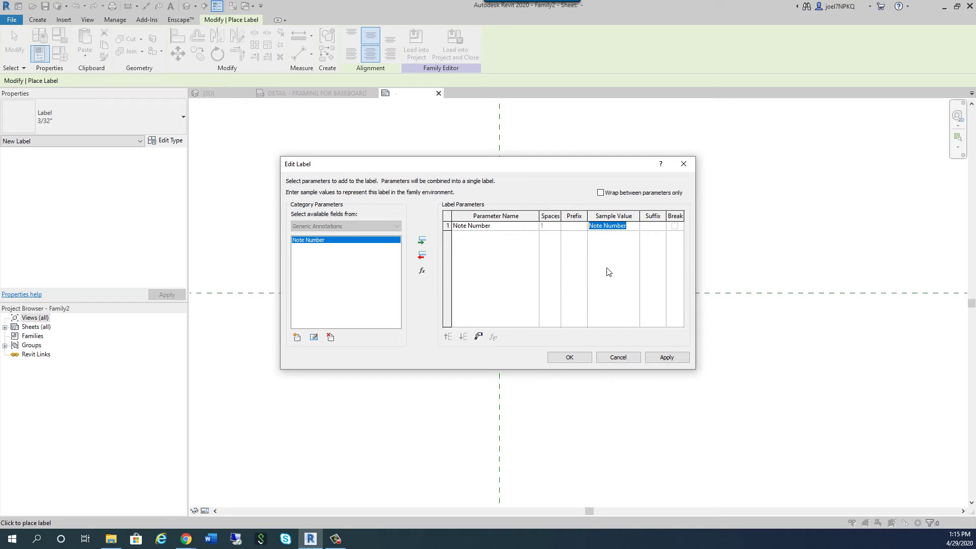
type("00")
left_click(422, 242)
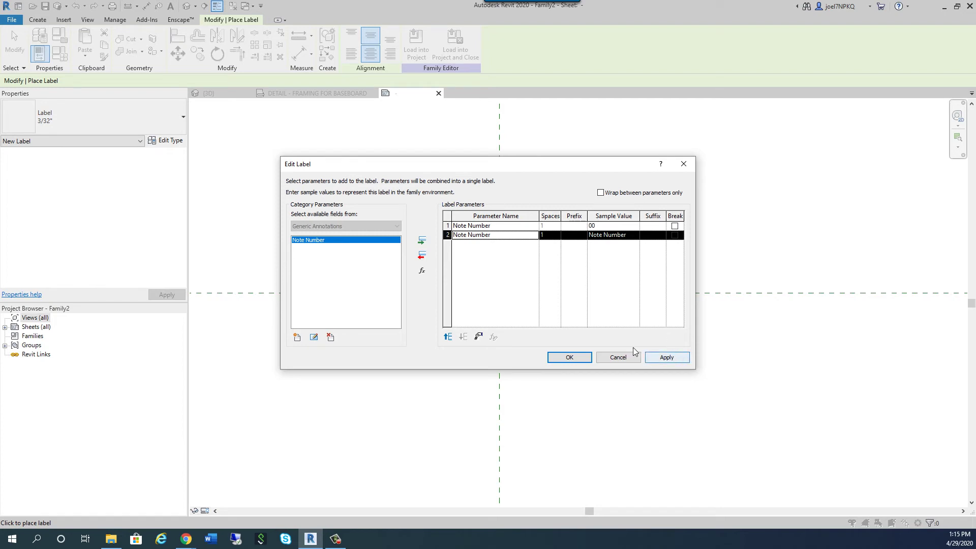
left_click(424, 257)
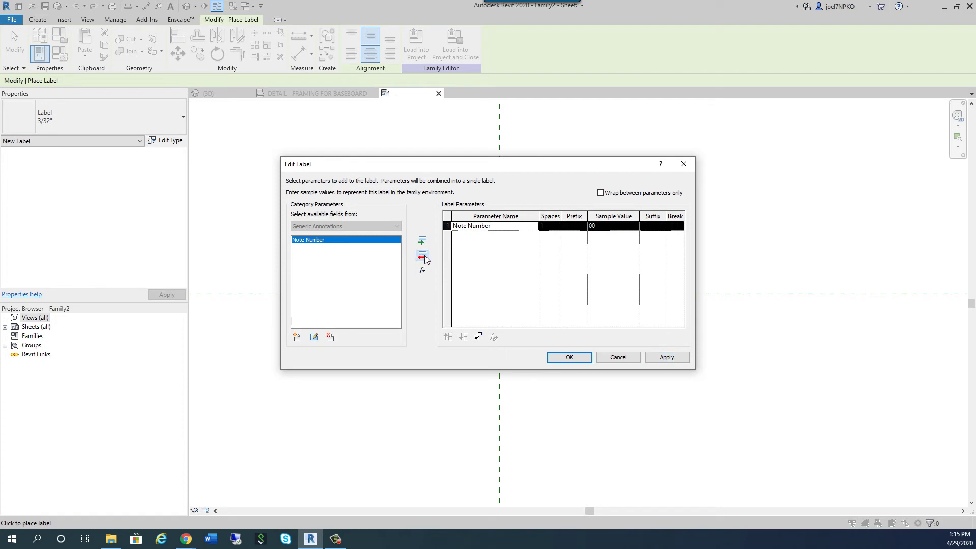
Create an instance family parameter named Note Text of type Text, grouped under Text, and accept the label containing only Note Number
left_click(297, 338)
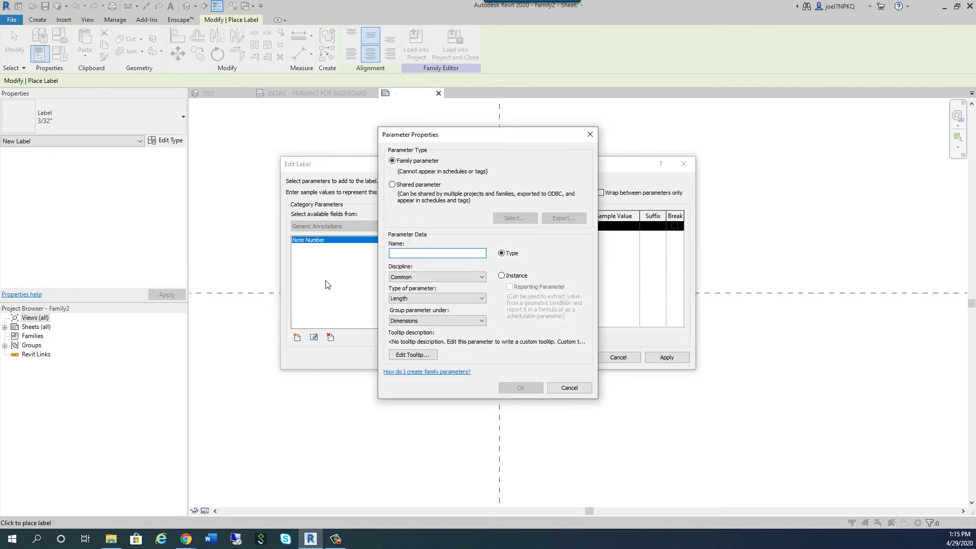
type("Note T")
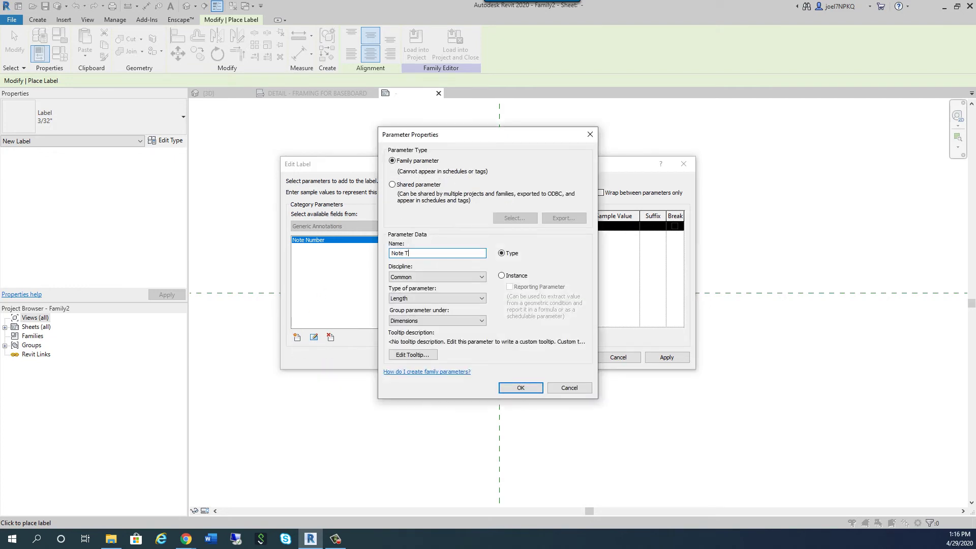
type("ext")
left_click(502, 276)
left_click(482, 298)
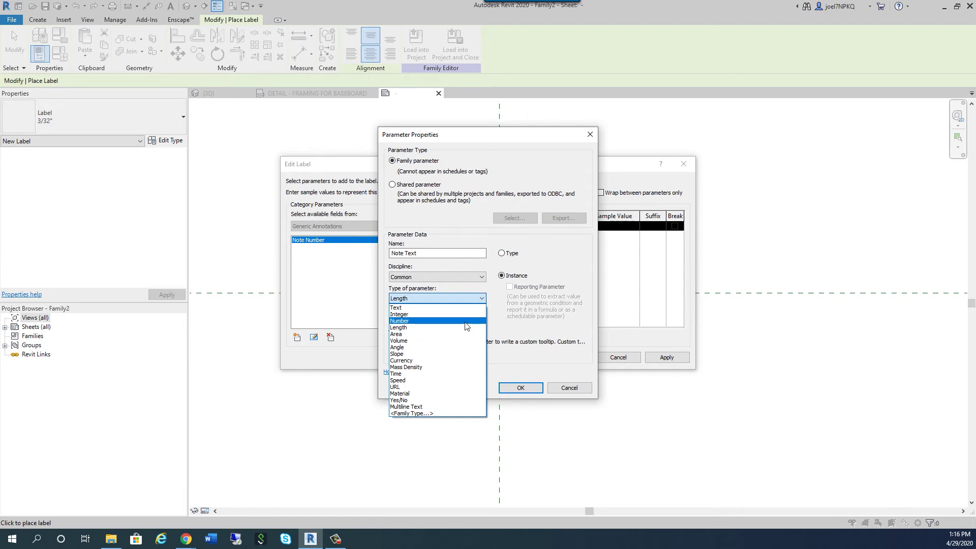
left_click(427, 309)
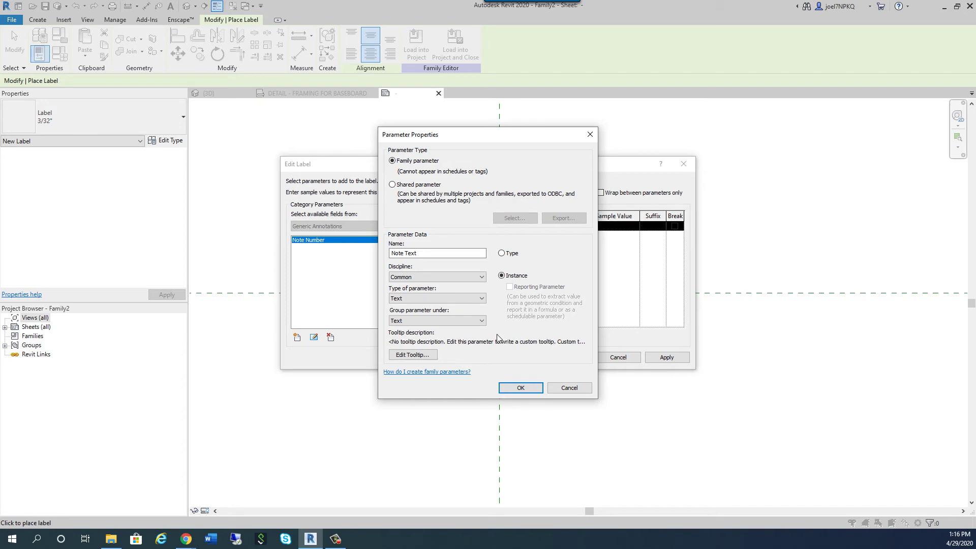
left_click(482, 321)
left_click(483, 321)
left_click(520, 388)
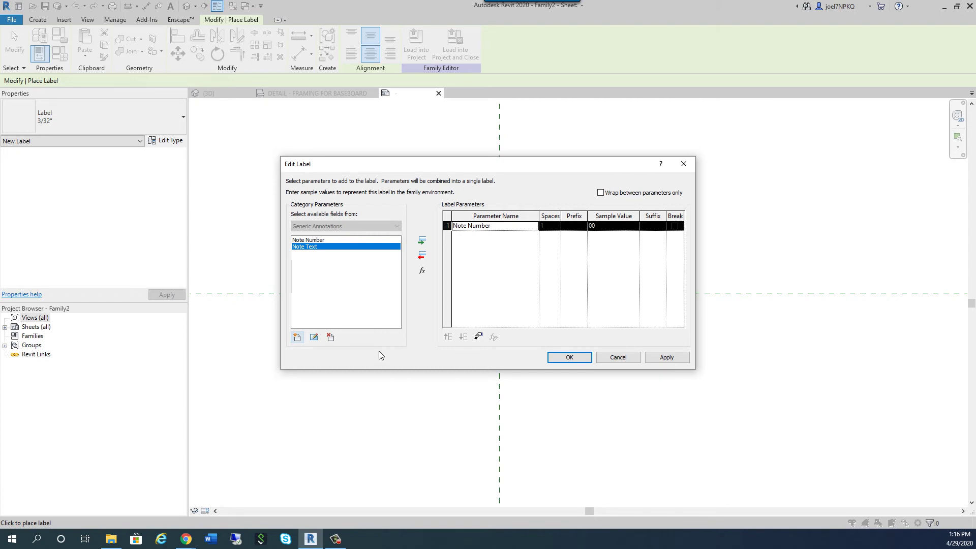
left_click(651, 355)
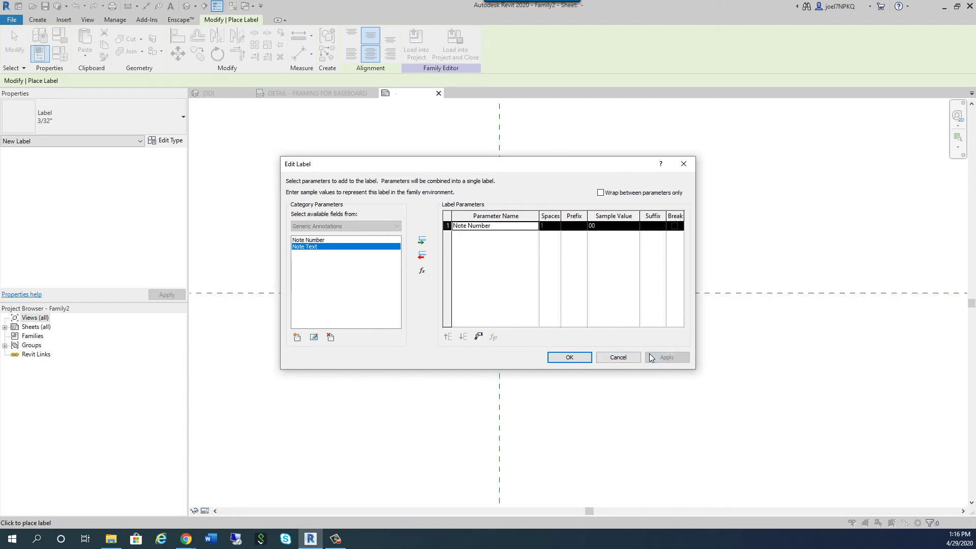
left_click(585, 357)
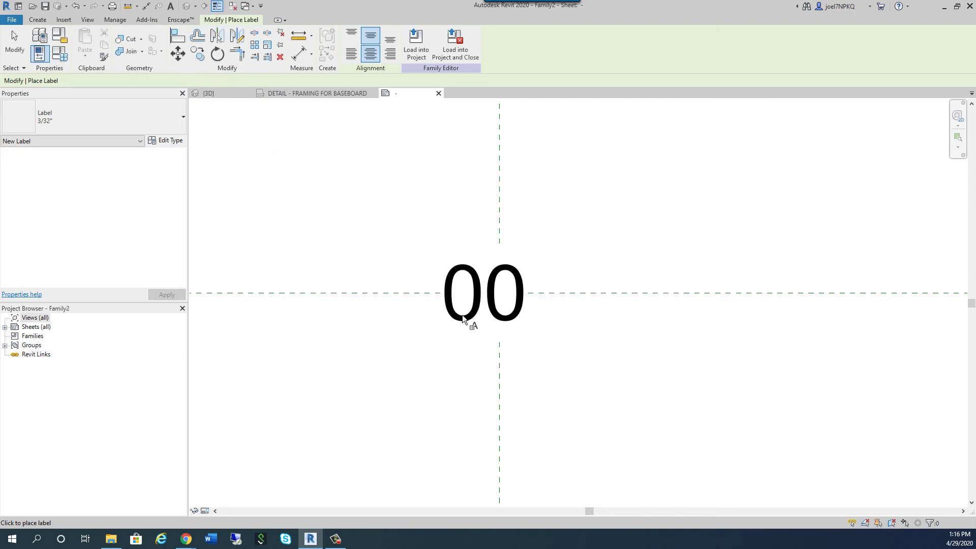
key("Escape")
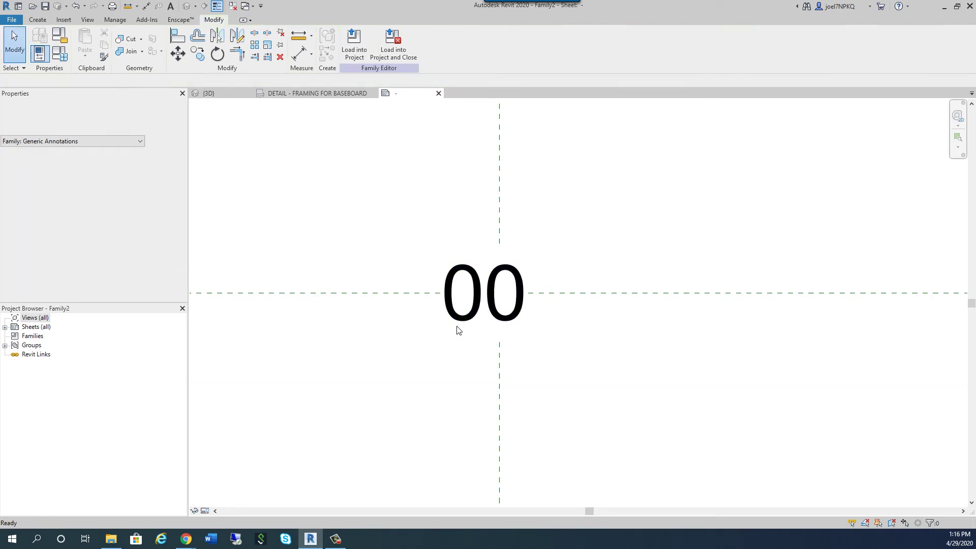
Shrink the 00 label's bounding box horizontally so it fits closely around the digits
scroll(467, 319, "down", 3)
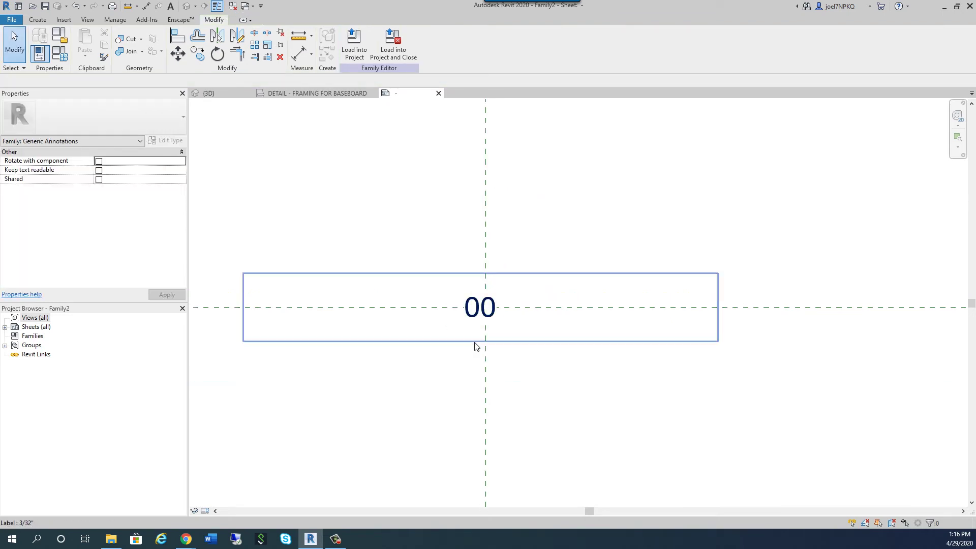
left_click(476, 333)
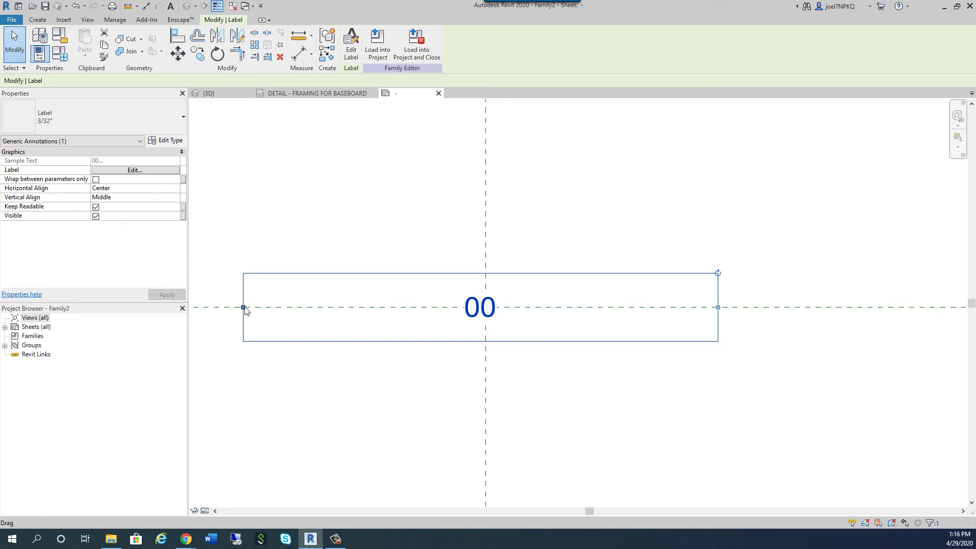
left_click_drag(244, 307, 456, 333)
scroll(496, 346, "up", 2)
scroll(506, 348, "up", 1)
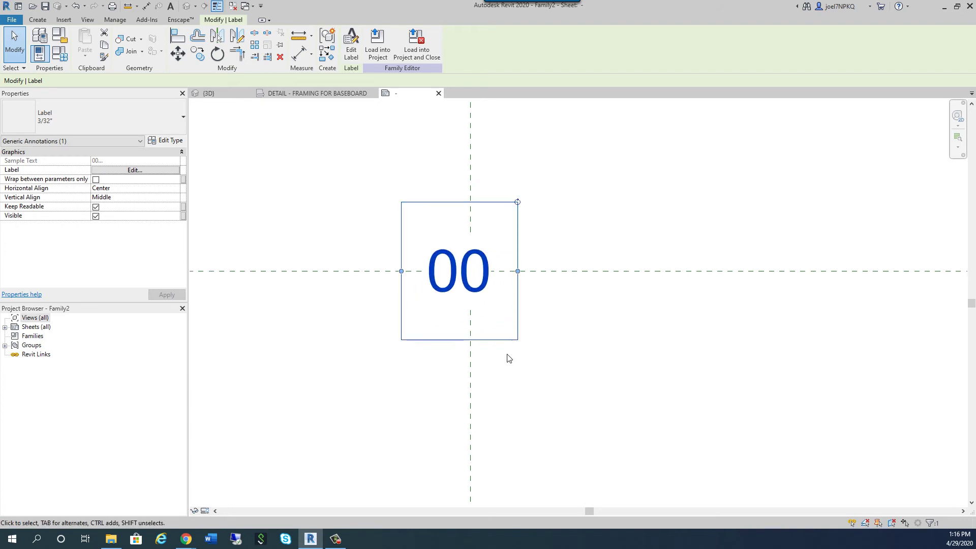
Nudge the 00 label sideways until it is centred on the vertical reference plane, and deselect it
key("Right")
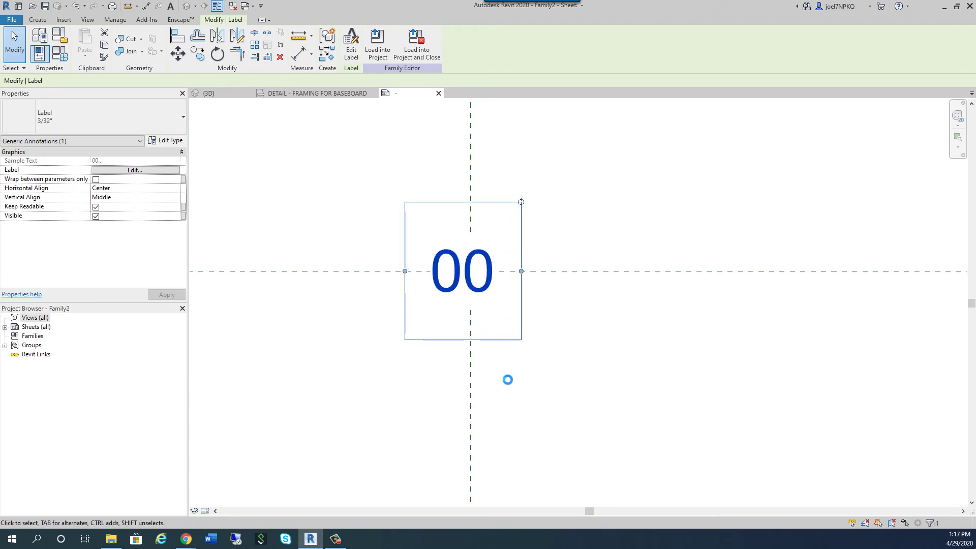
key("Right")
key("Right")
key("Right")
key("Right")
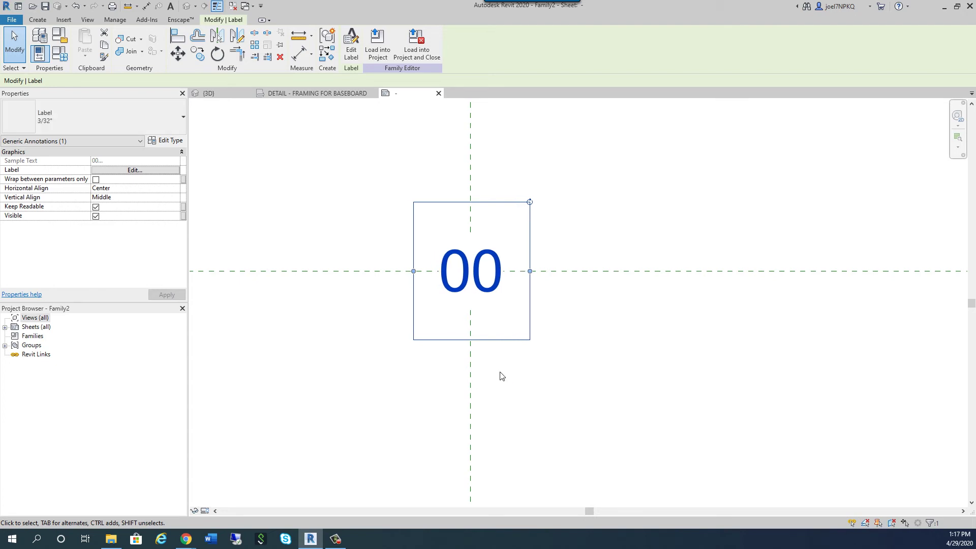
key("Left")
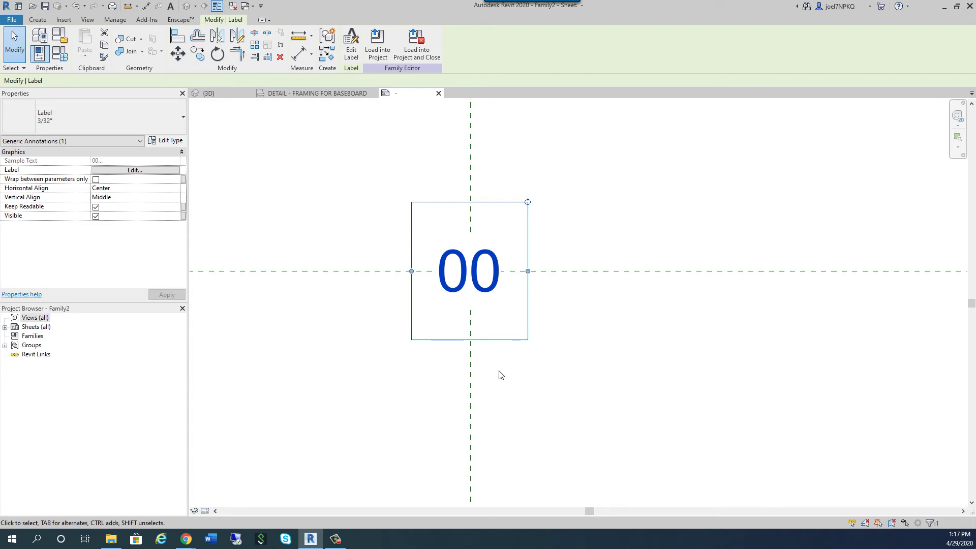
left_click(501, 375)
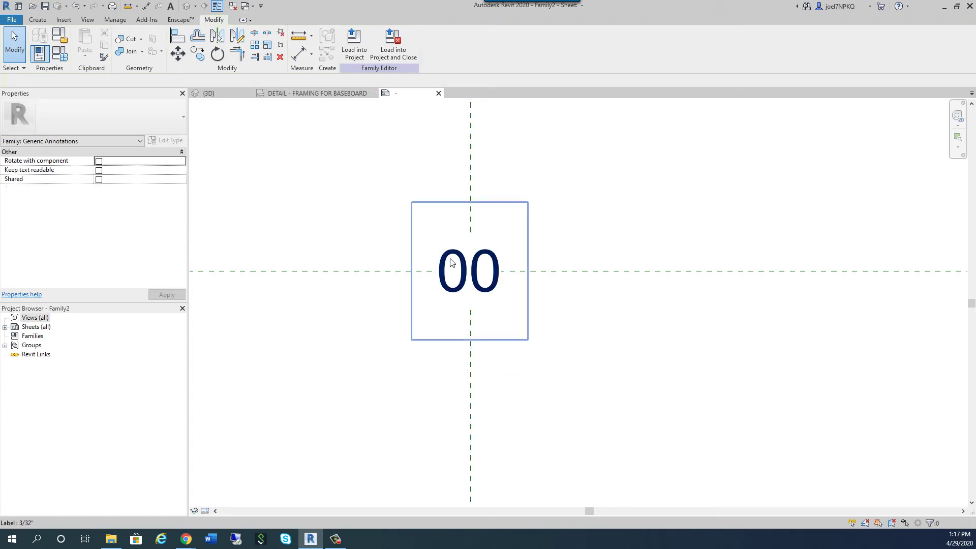
Draw a circle of 1/4" radius around the 00 label, centred on the intersection of the two reference planes
left_click(314, 93)
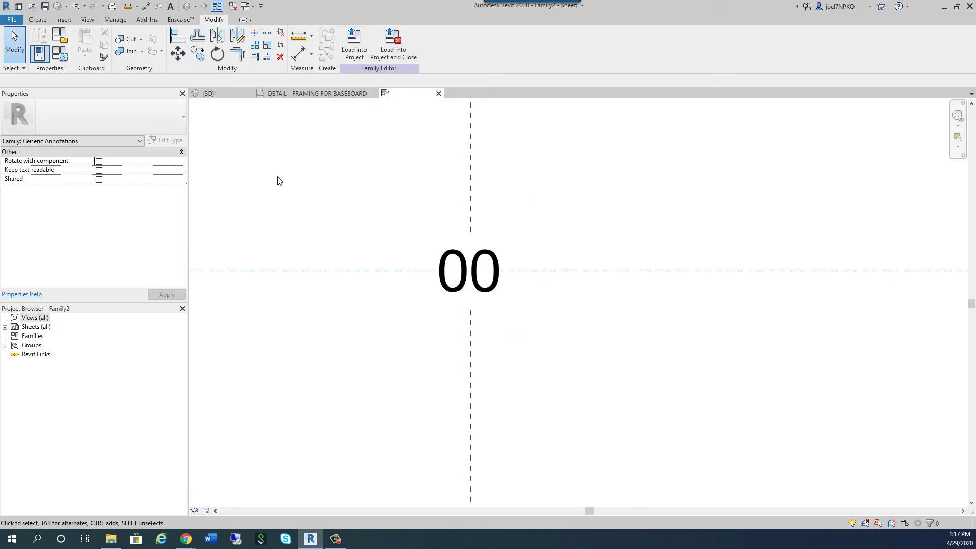
left_click(38, 20)
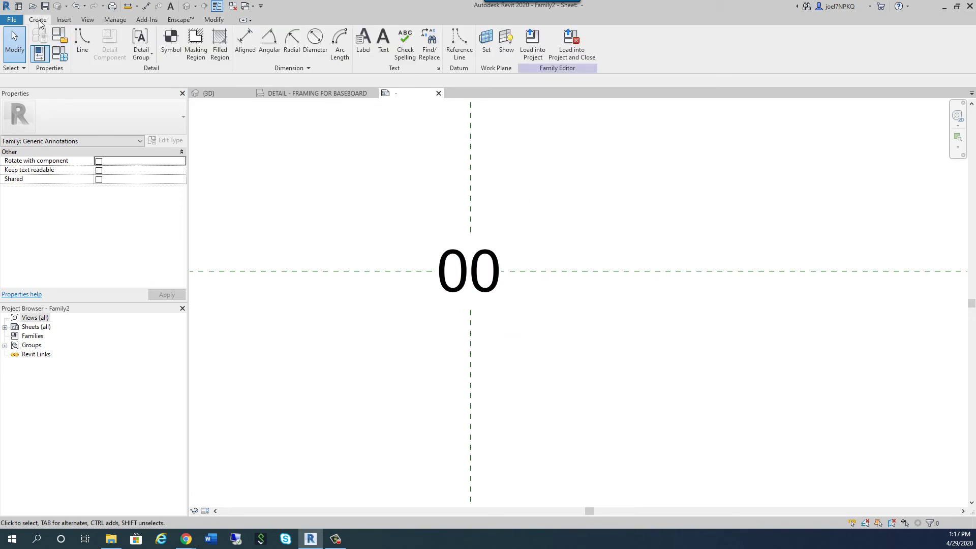
left_click(82, 42)
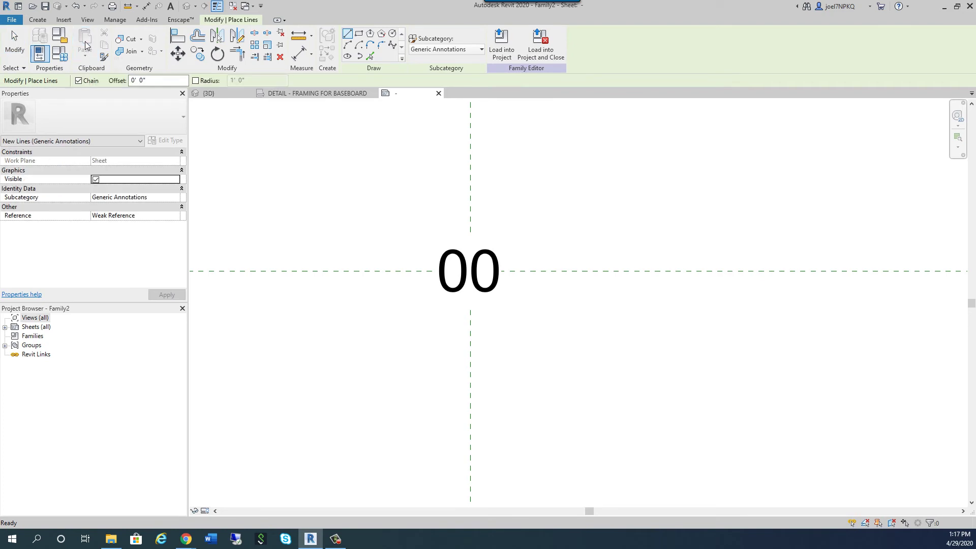
left_click(392, 34)
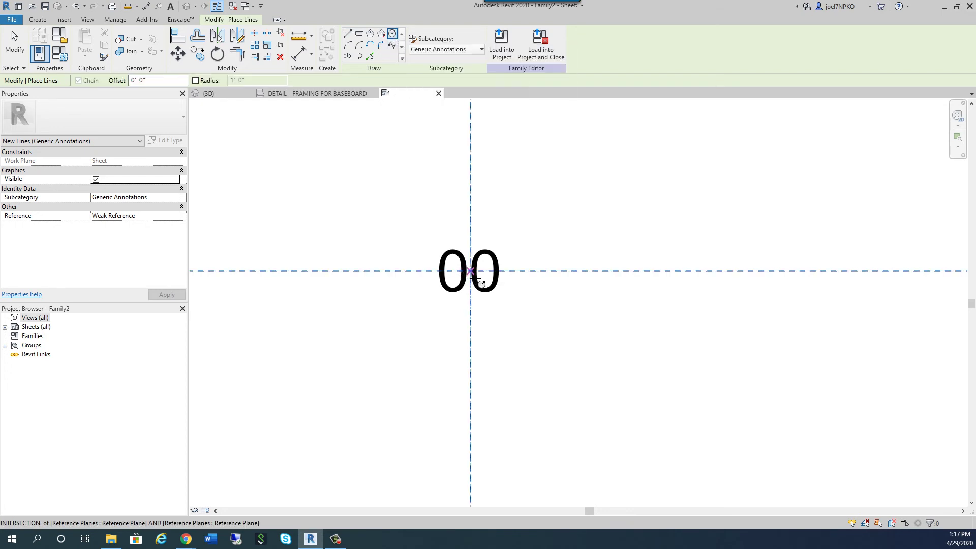
left_click(470, 271)
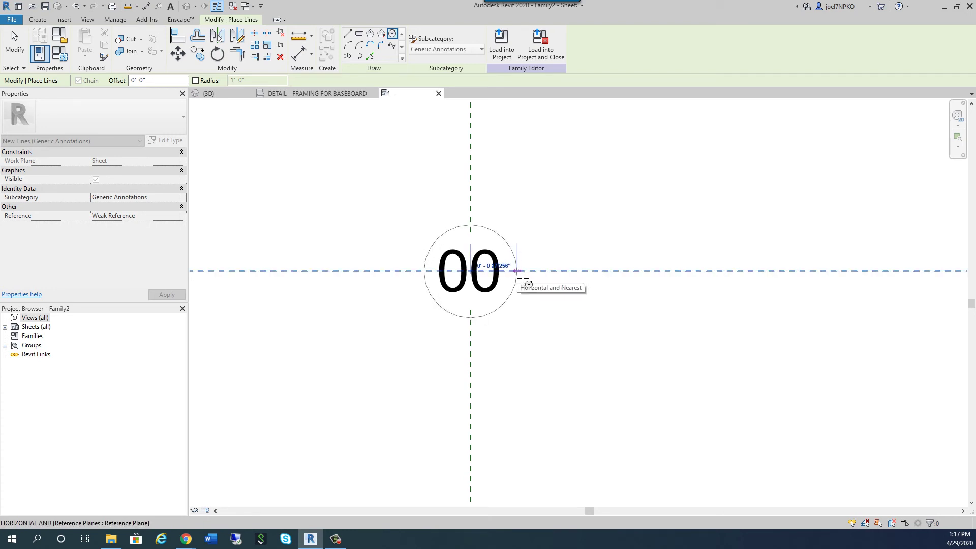
type("0")
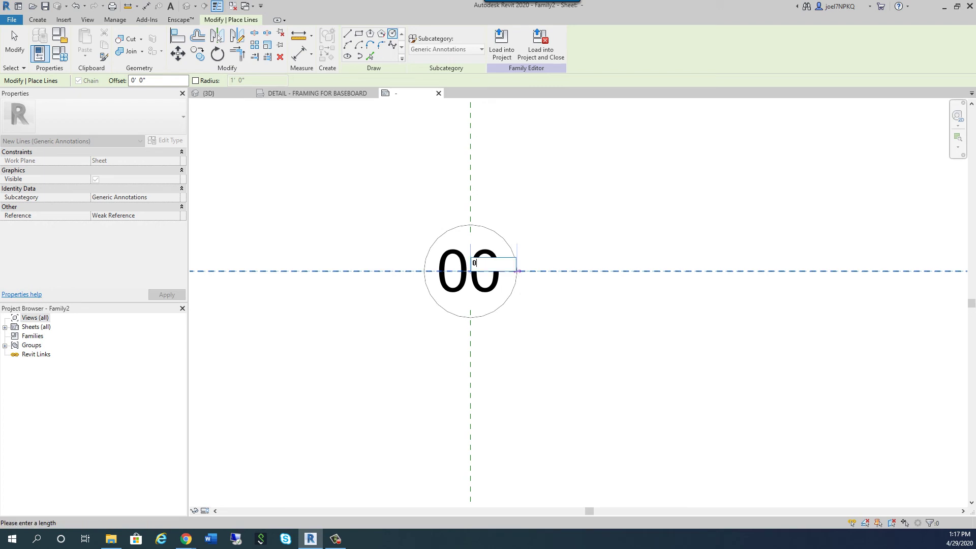
type(".2")
key("Return")
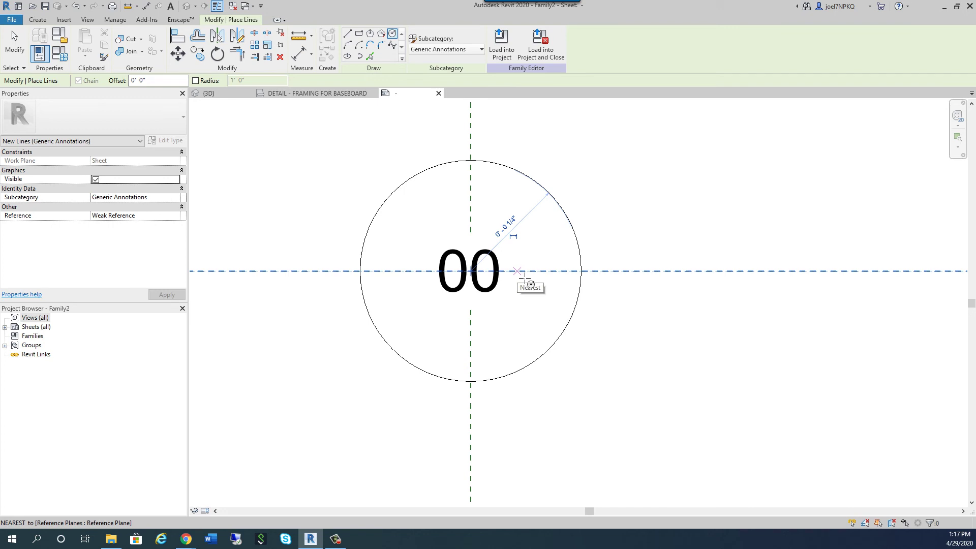
Reduce the radius of the circle around the 00 label to 1/8" and finish with nothing selected
key("Escape")
key("Escape")
left_click(563, 213)
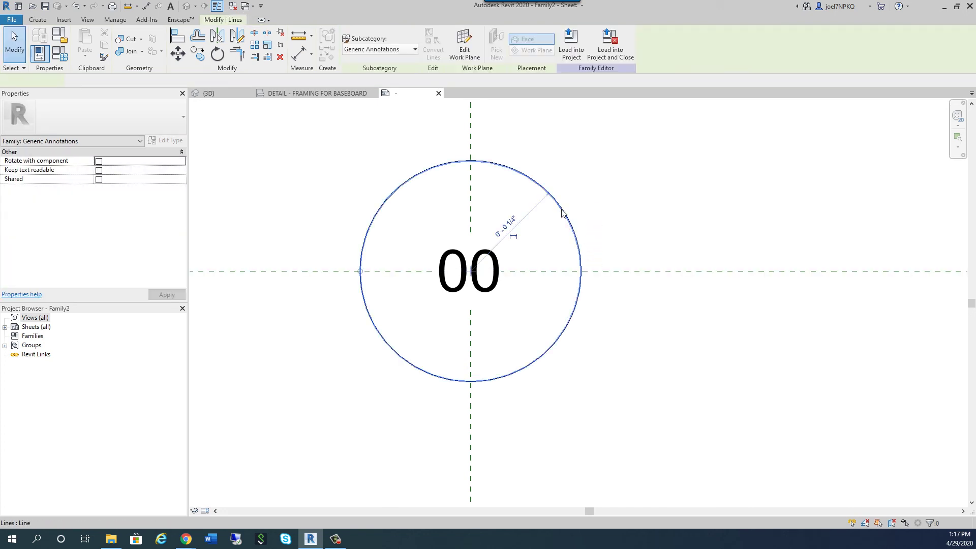
left_click(512, 225)
key("End")
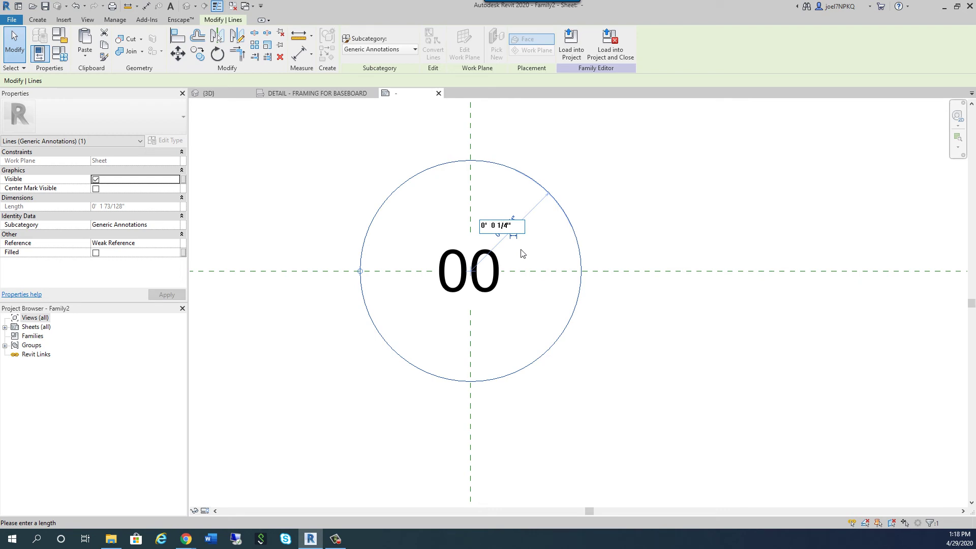
key("Return")
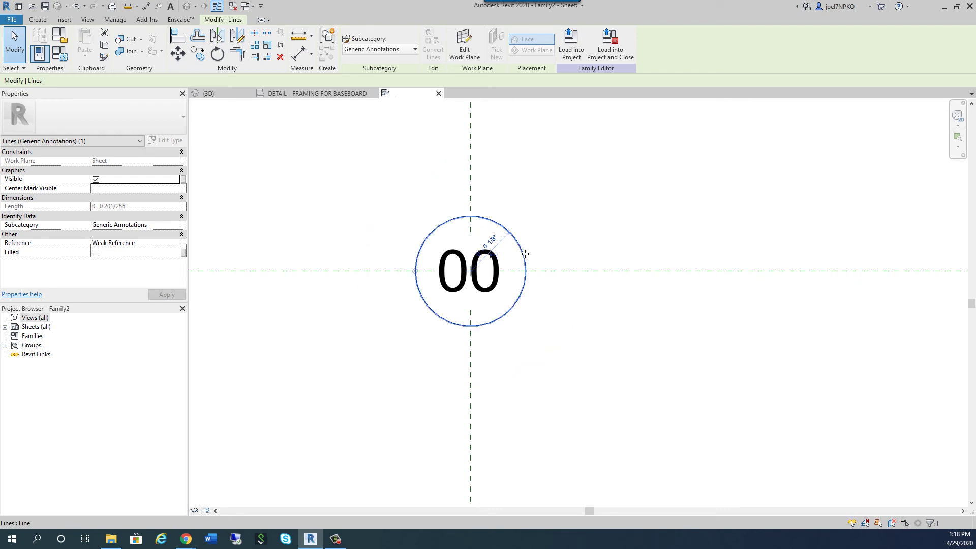
key("Escape")
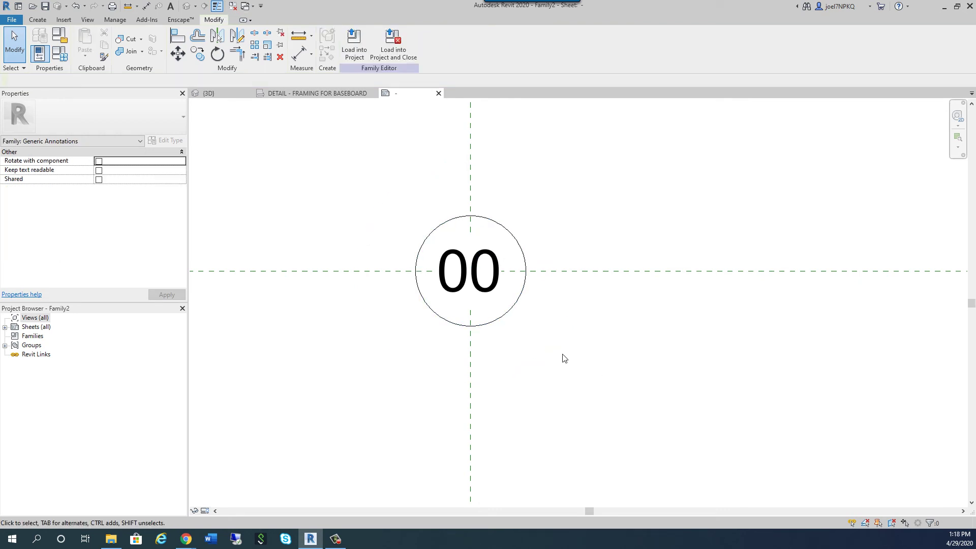
left_click(474, 284)
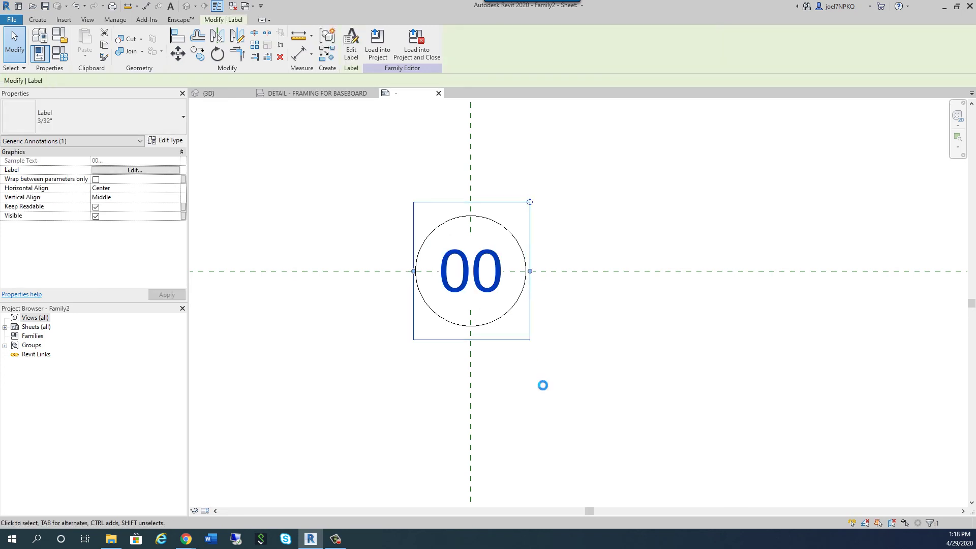
left_click(534, 380)
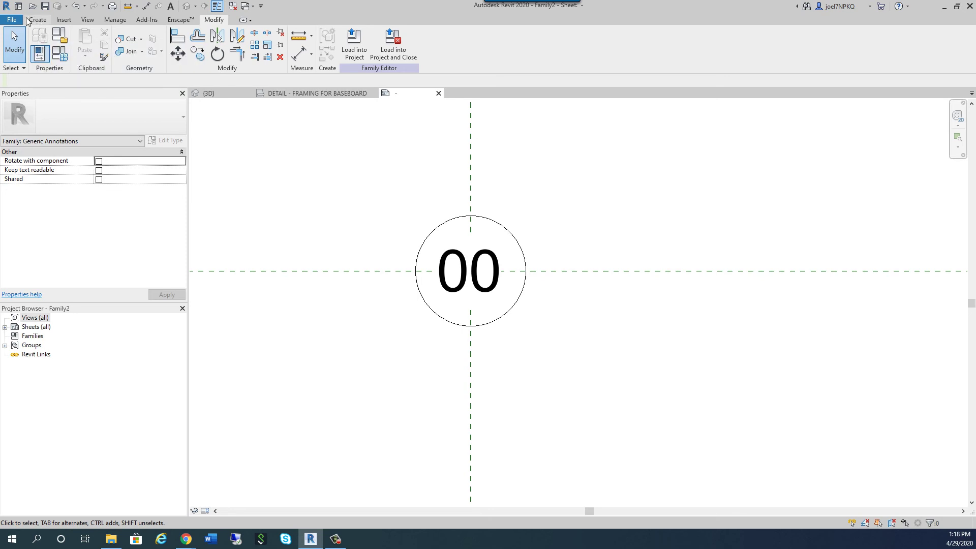
Save the family as Note Family.rfa in the Lecture 21 folder, overwriting the existing file
left_click(11, 20)
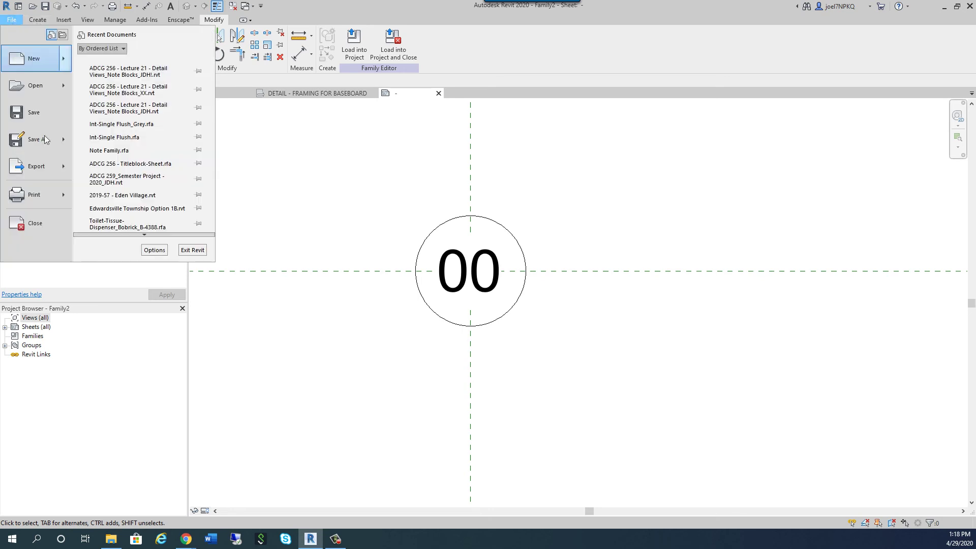
mouse_move(48, 141)
left_click(118, 129)
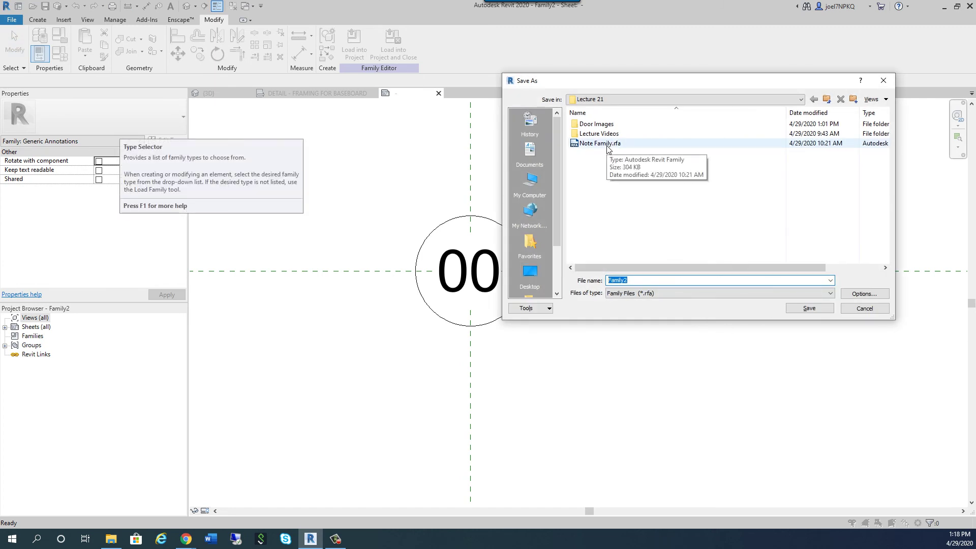
left_click(608, 145)
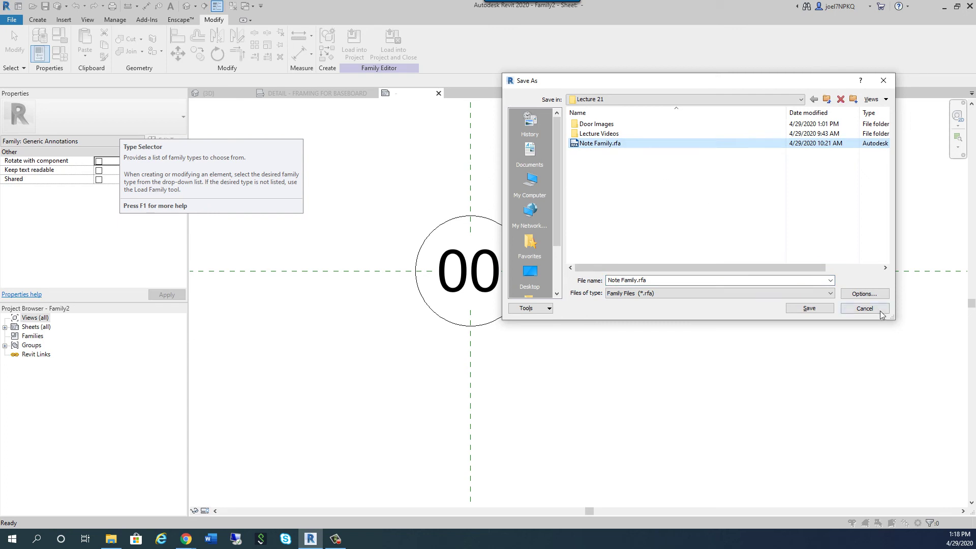
left_click(805, 309)
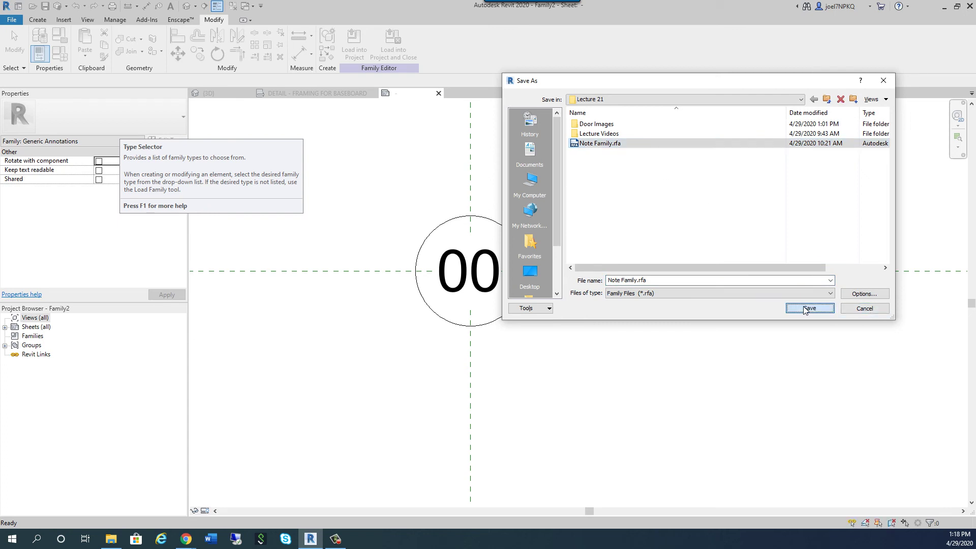
left_click(471, 275)
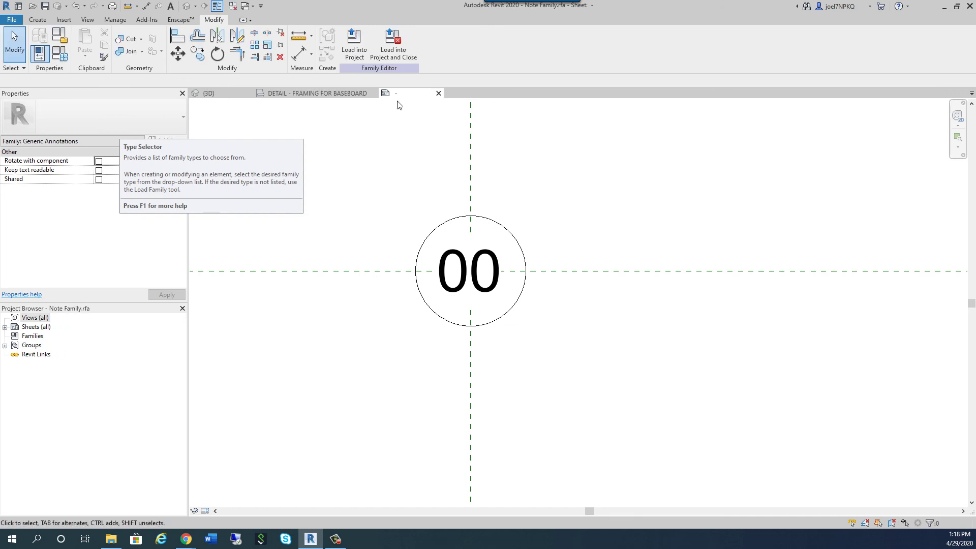
Load the family into the project, close it, and place one instance above the 2x CORNER STUDS note
left_click(392, 52)
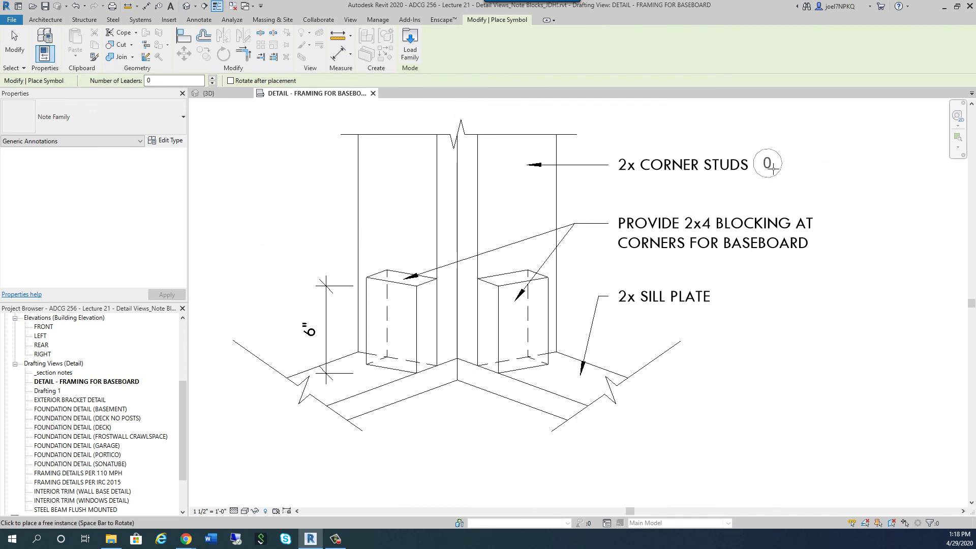
left_click(628, 150)
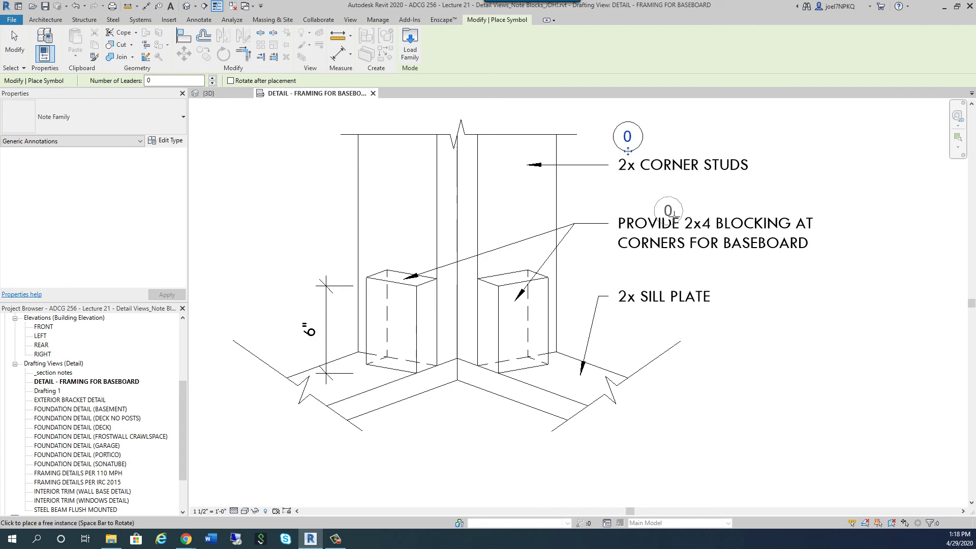
key("Escape")
key("Escape")
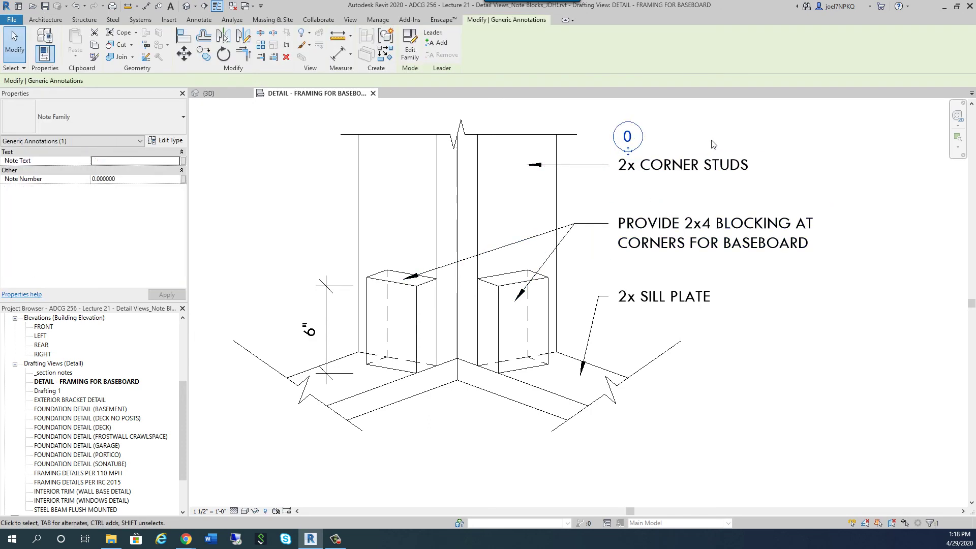
Inspect the editable Note Number value on the placed note symbol without entering a new one
left_click(630, 138)
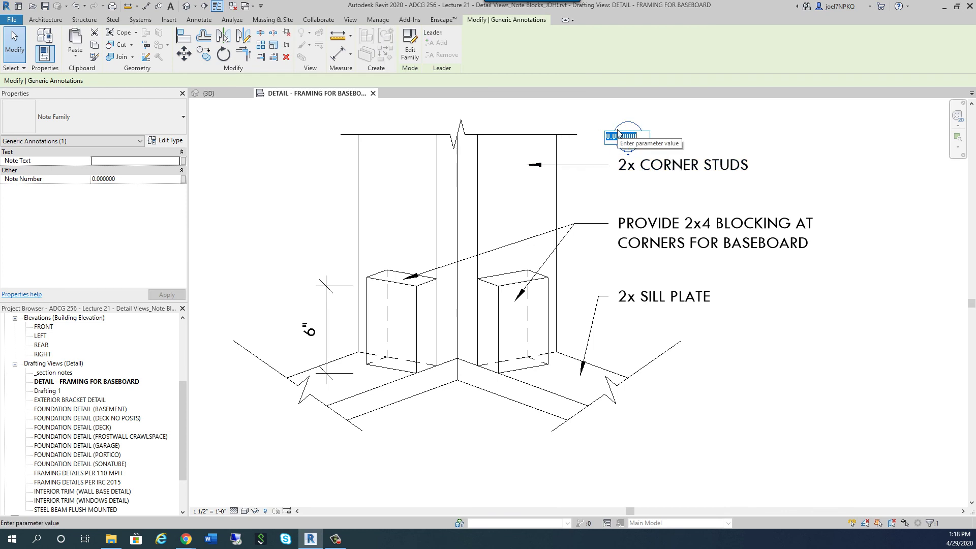
left_click(676, 130)
left_click(638, 138)
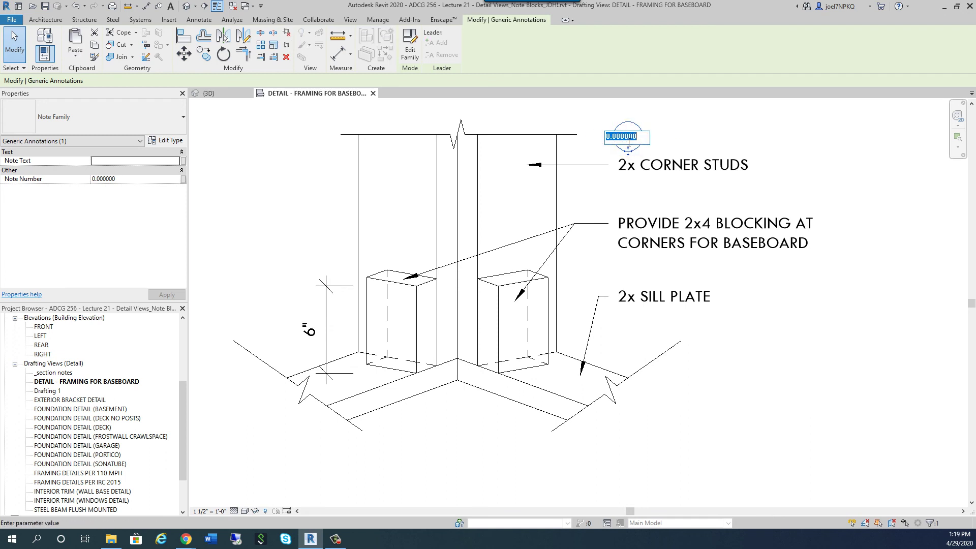
left_click(686, 133)
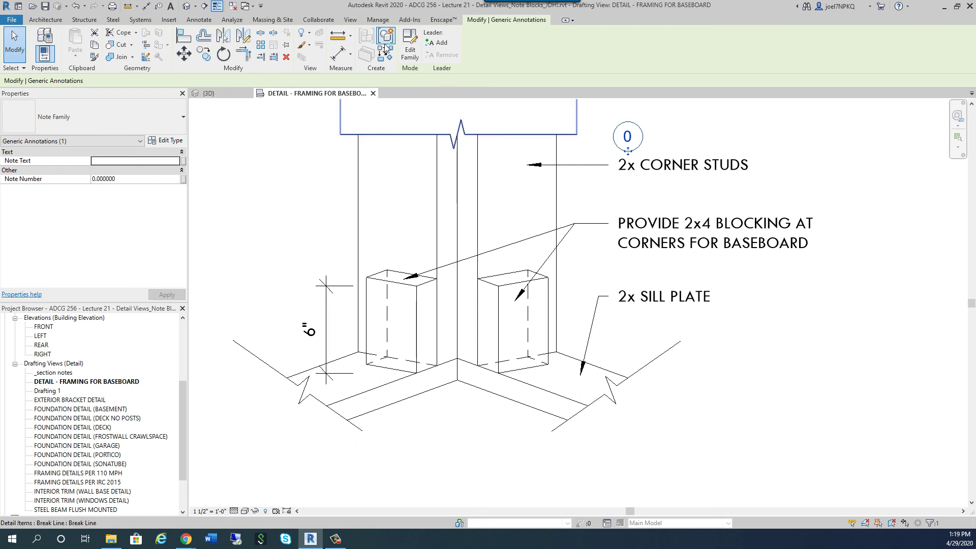
Open the placed note symbol's family for editing and review the parameters assigned to its 00 label
left_click(413, 54)
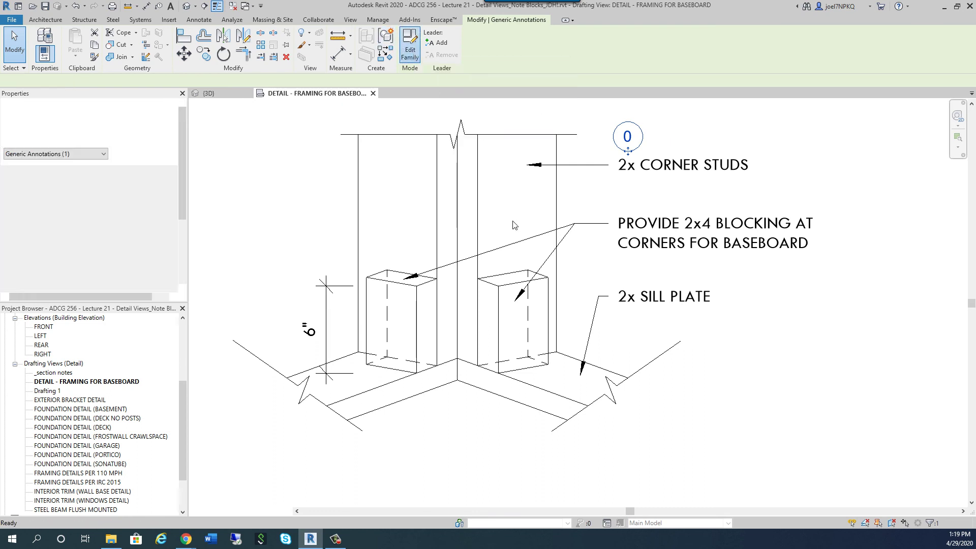
scroll(593, 315, "up", 10)
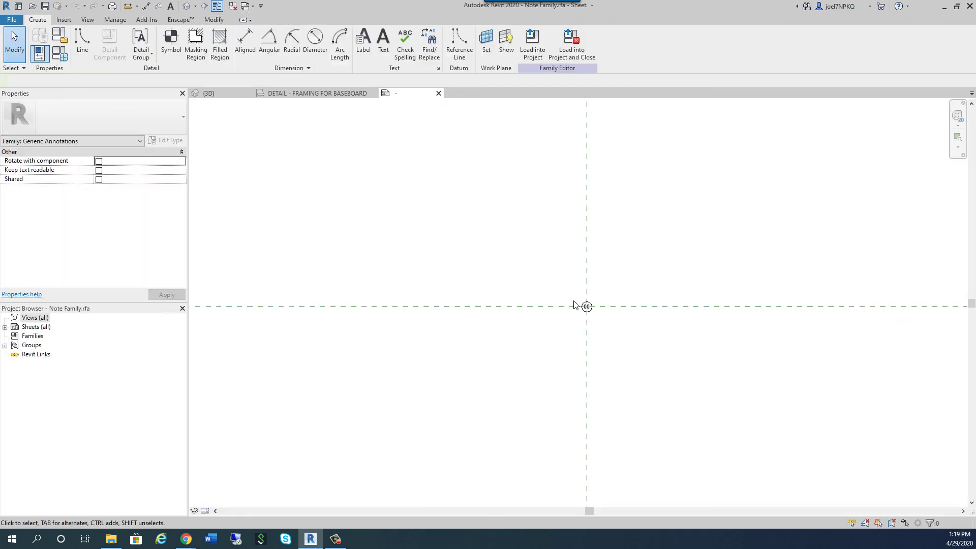
left_click(586, 276)
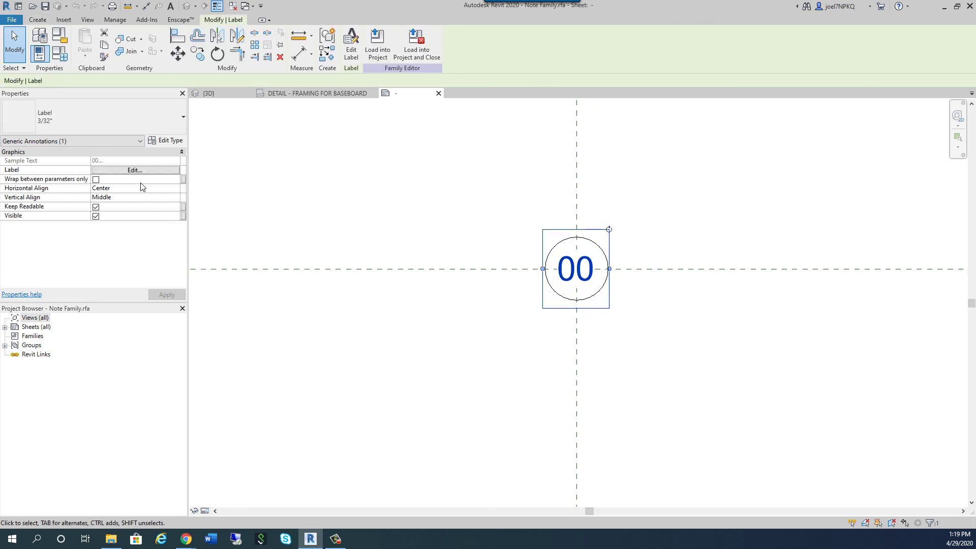
left_click(133, 170)
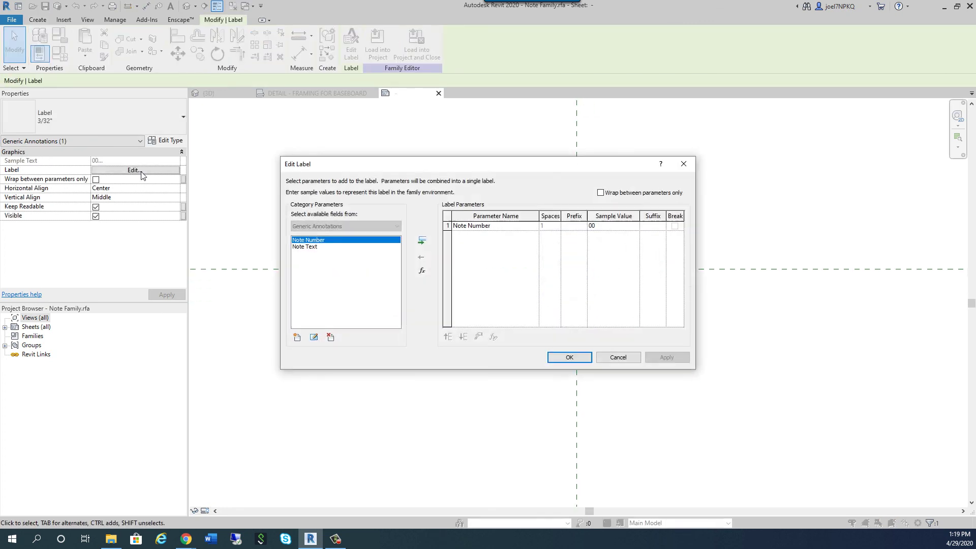
left_click(616, 356)
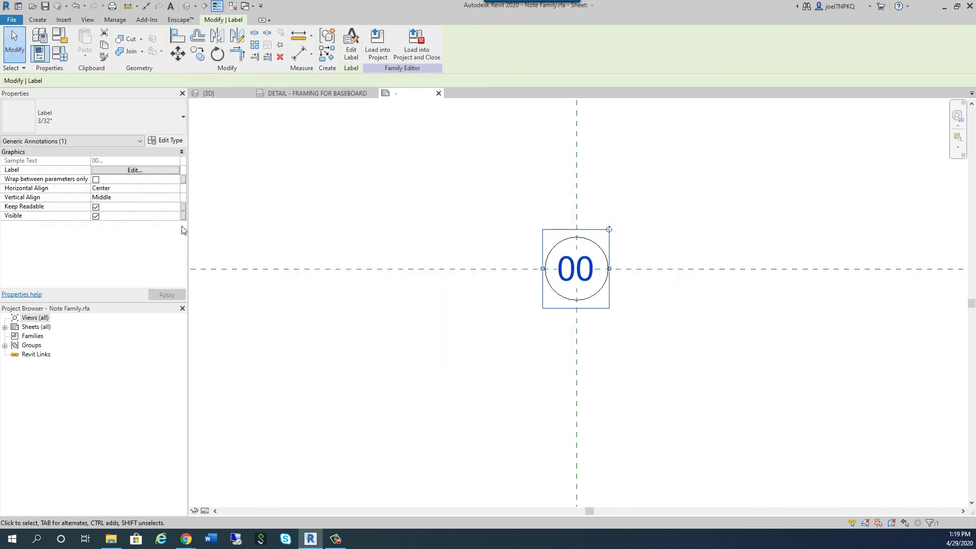
Set the width factor of the 00 label's 3/32" type to 0.75 and apply it
left_click(164, 141)
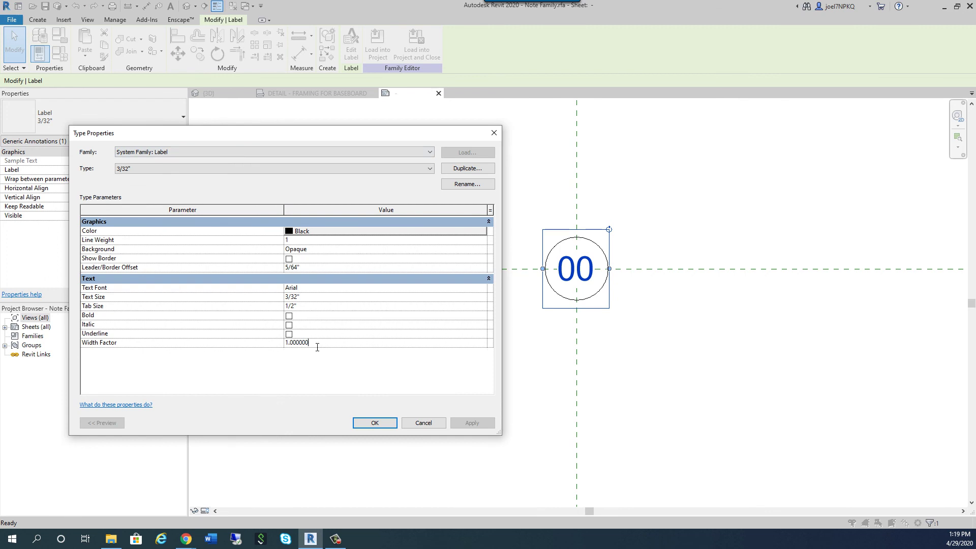
left_click_drag(318, 346, 239, 338)
type(".7")
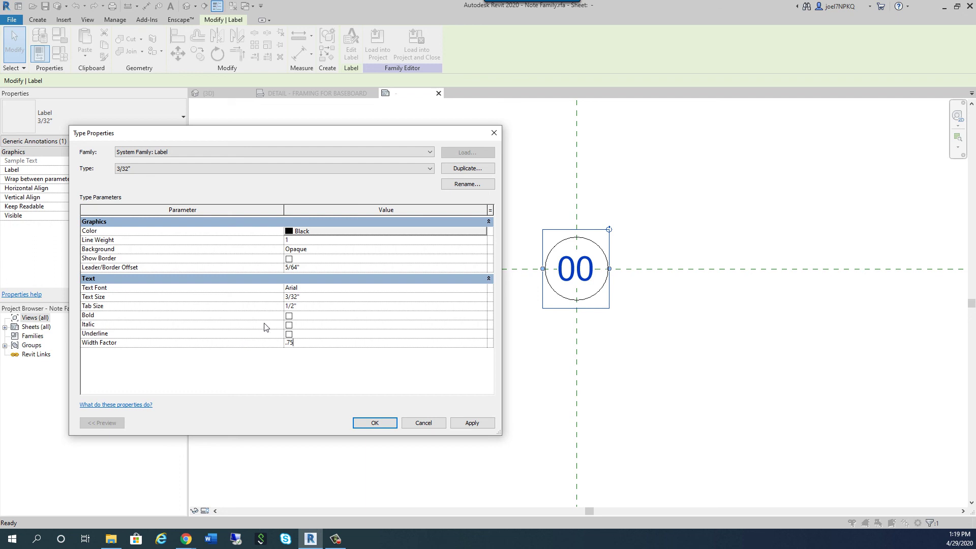
type("5")
left_click(329, 364)
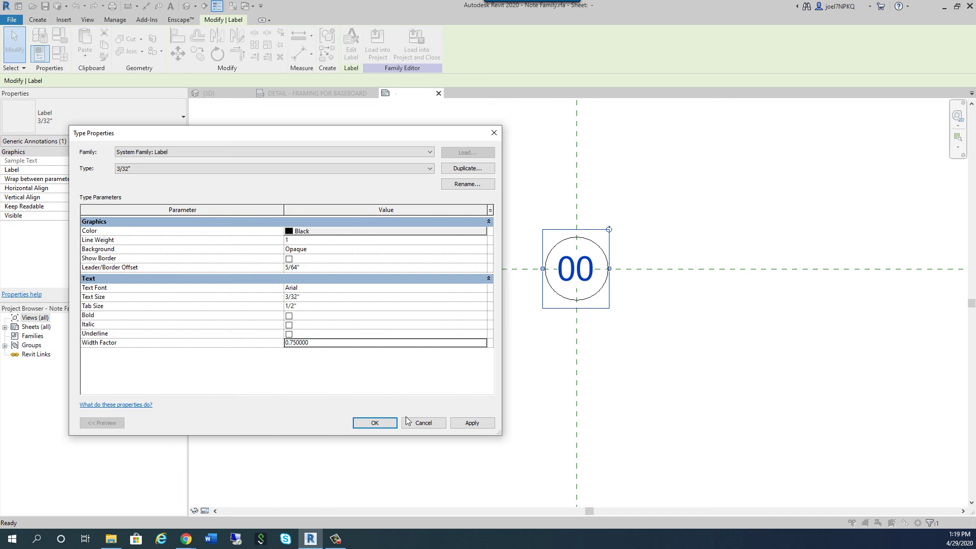
left_click(470, 424)
left_click(371, 424)
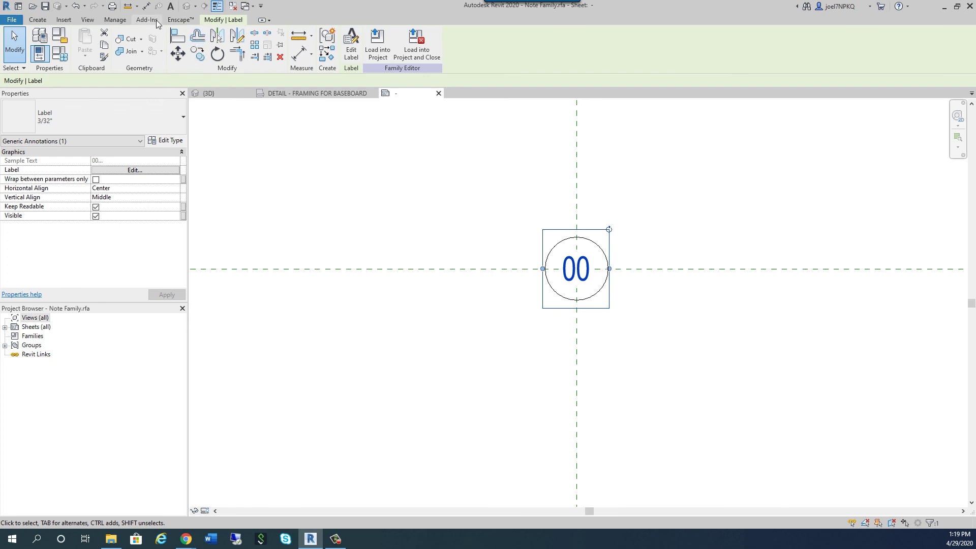
Review the family's Project Units formats for the Common discipline and close the settings
left_click(122, 21)
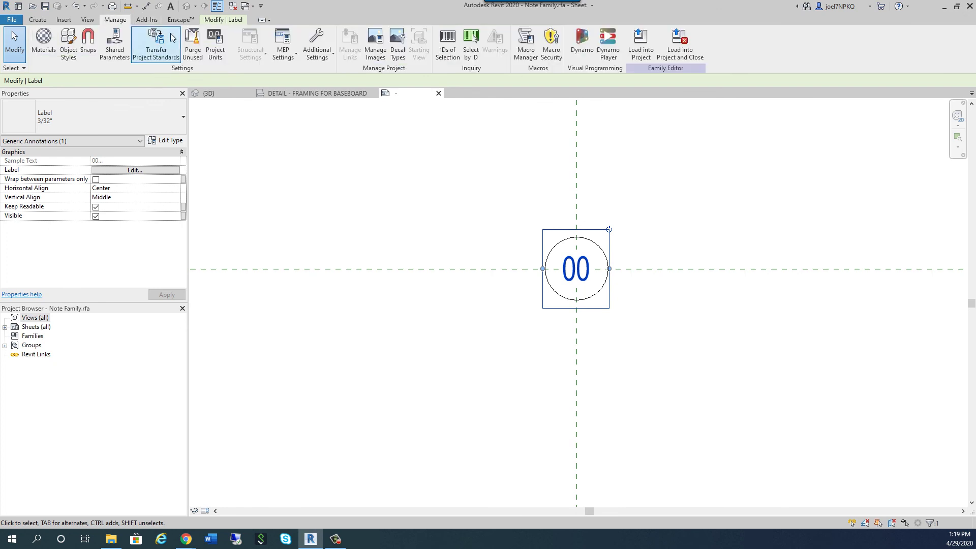
left_click(215, 46)
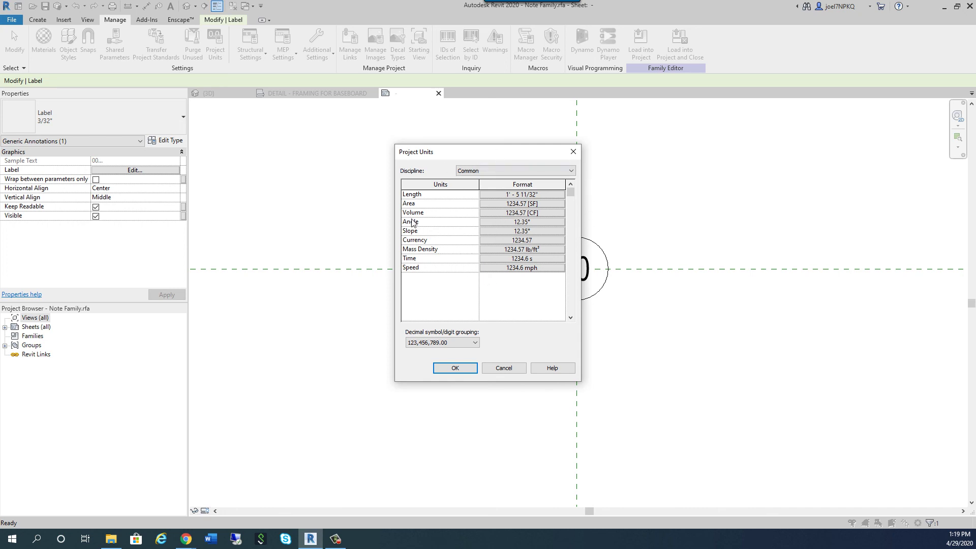
left_click(469, 367)
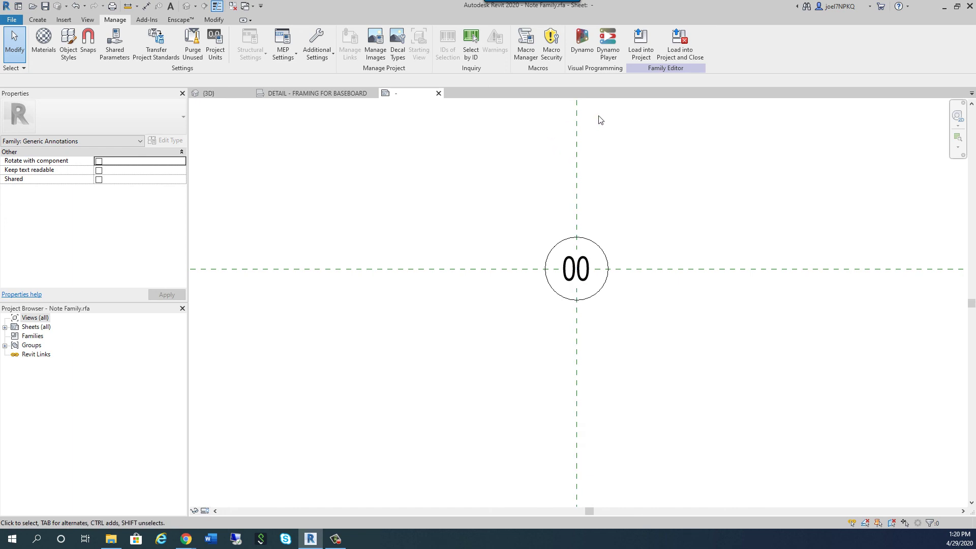
Save the family over the existing Note Family.rfa, load it into the project and close it, overwriting the existing version without its parameter values
left_click(680, 56)
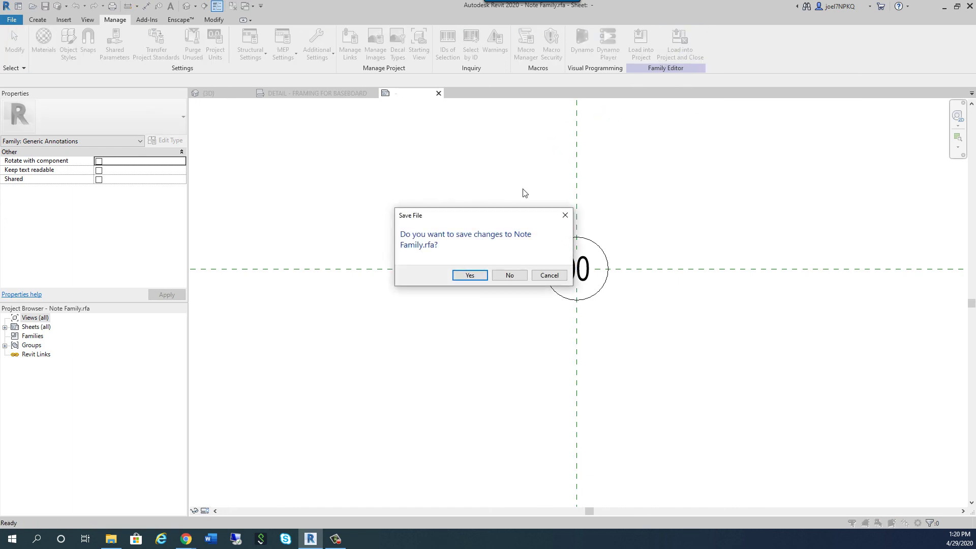
left_click(478, 279)
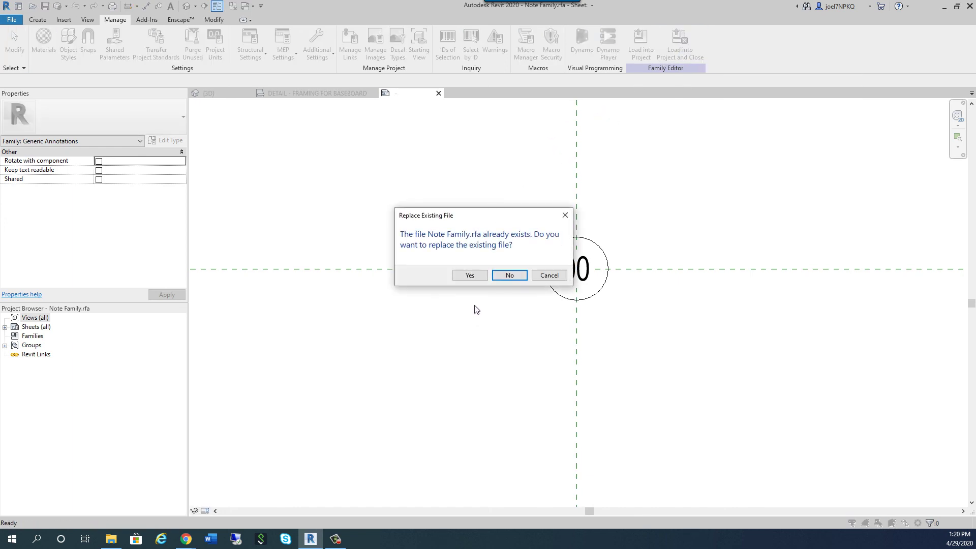
left_click(468, 277)
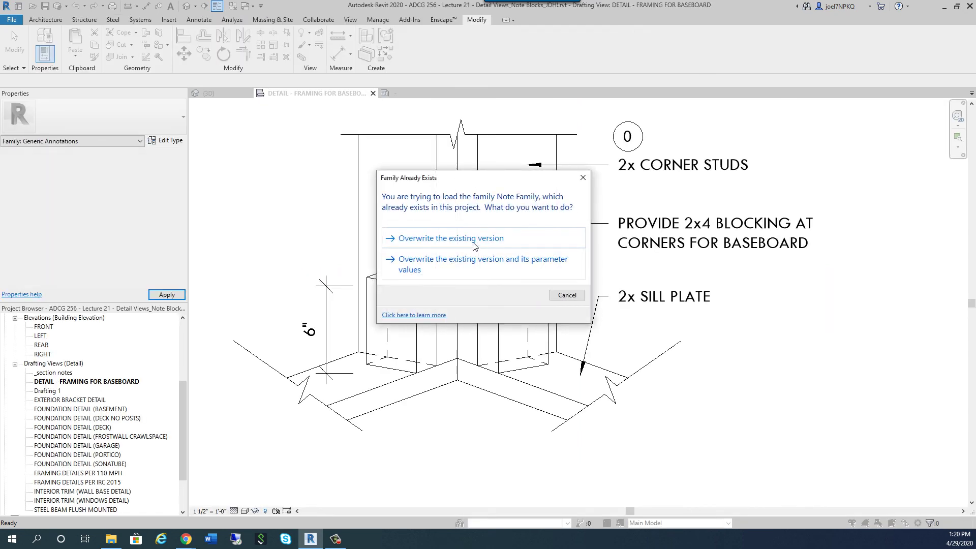
left_click(474, 243)
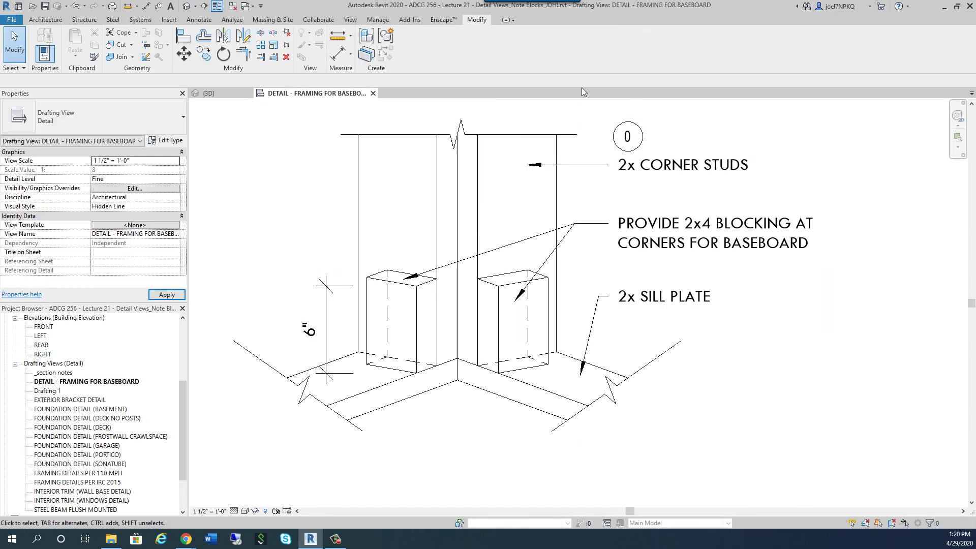
scroll(625, 127, "up", 3)
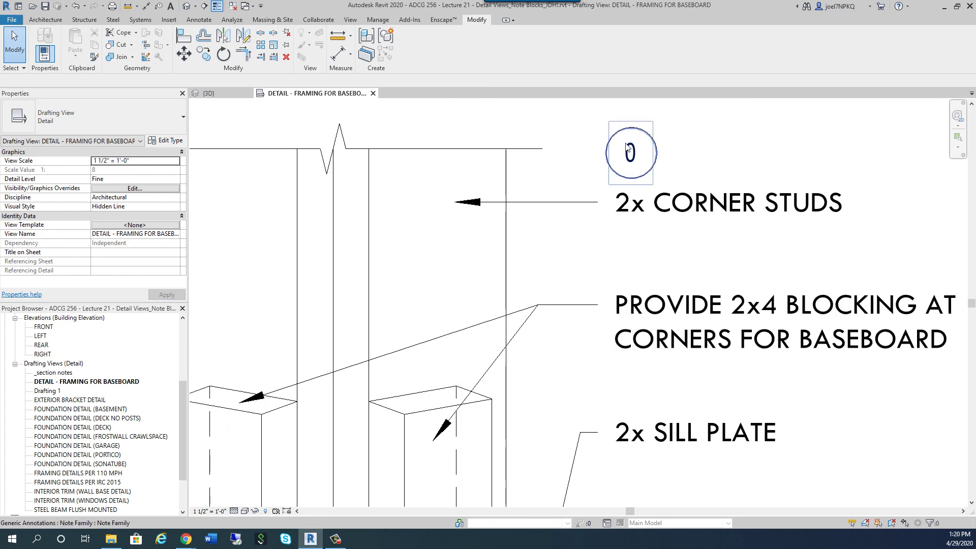